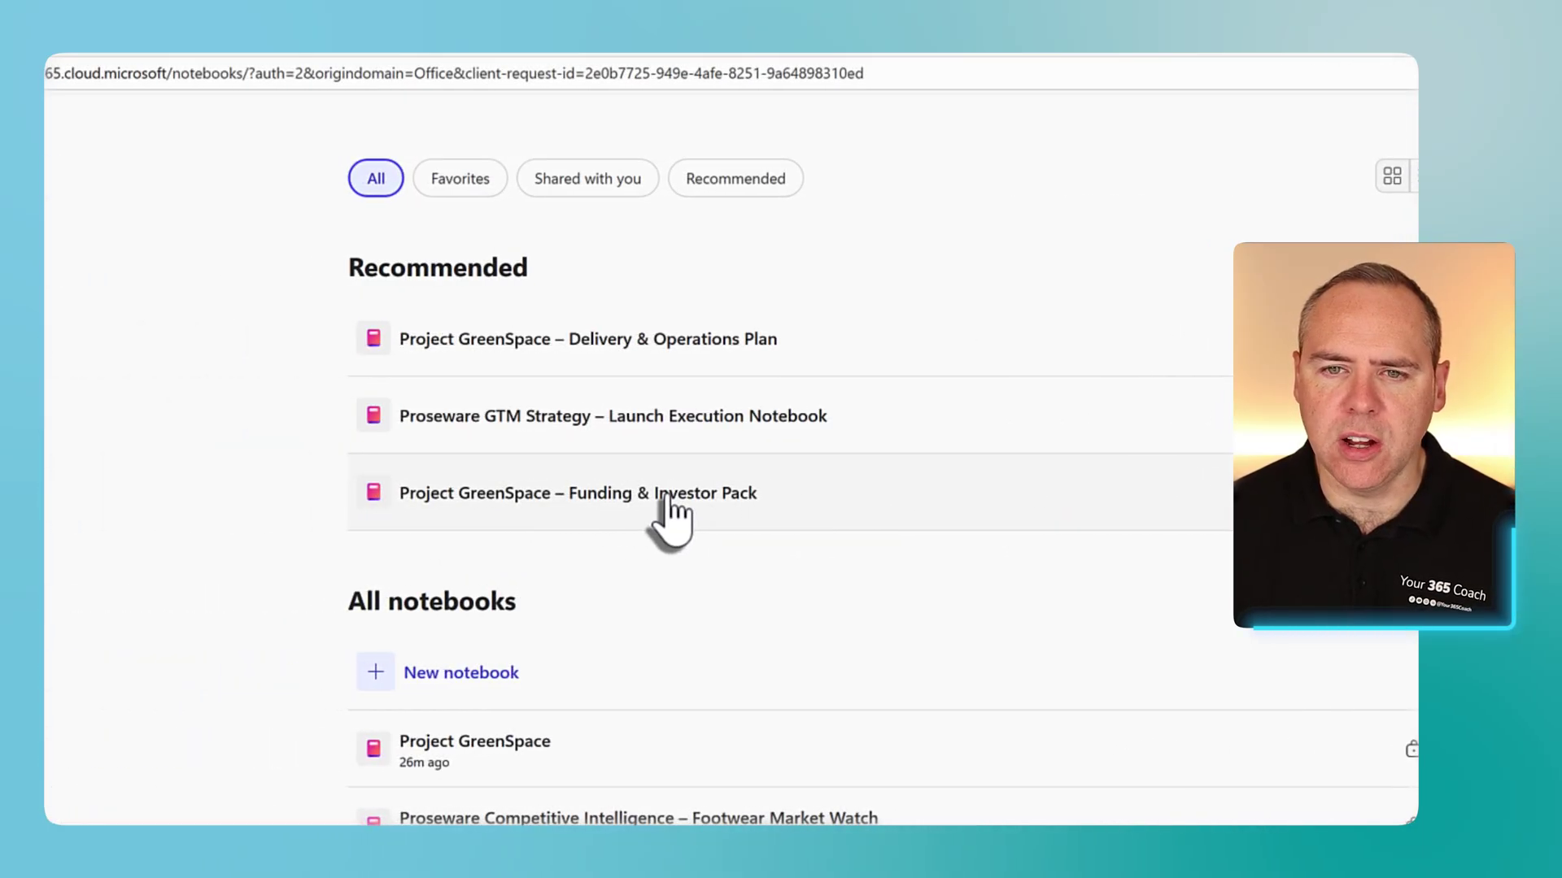
Step: Open the Project GreenSpace – Funding & Investor Pack notebook and read through its Summary and Key Insights
left_click(664, 496)
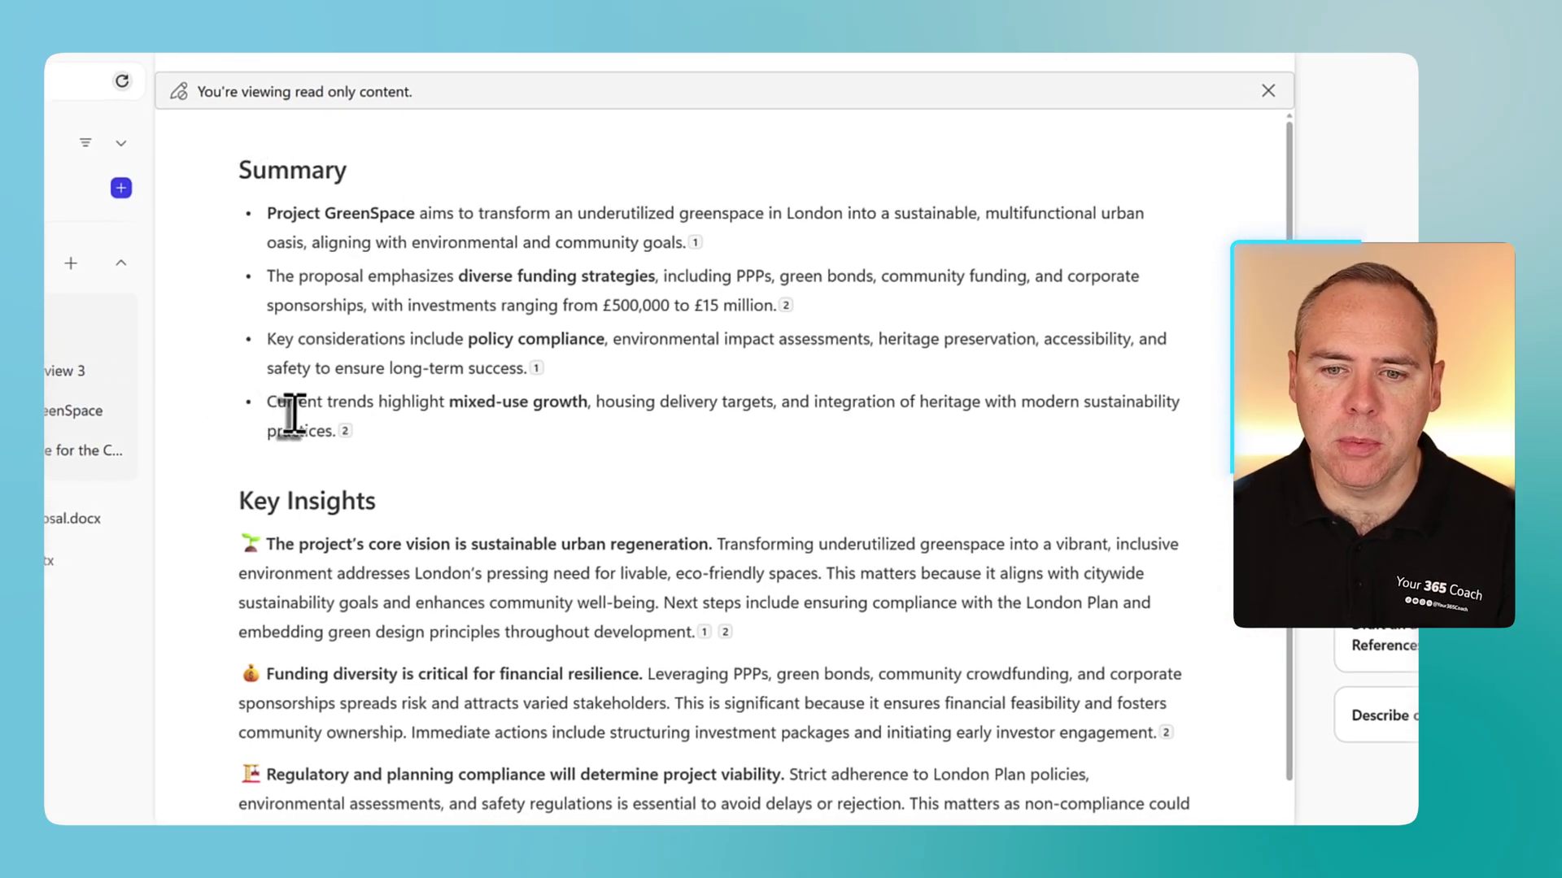
scroll(291, 413, "down", 2)
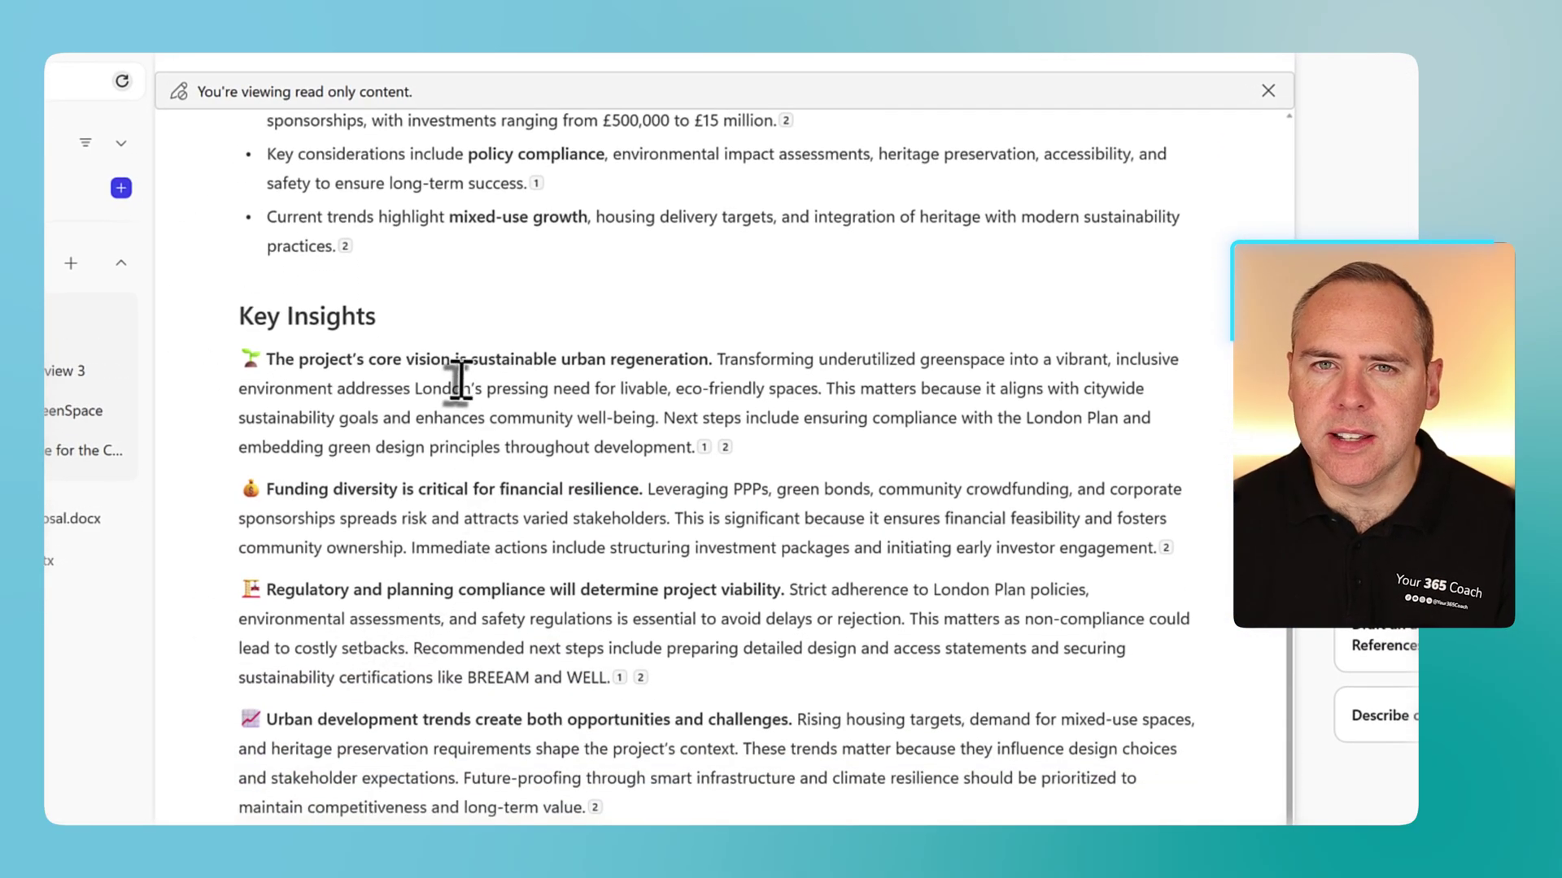
scroll(456, 382, "up", 2)
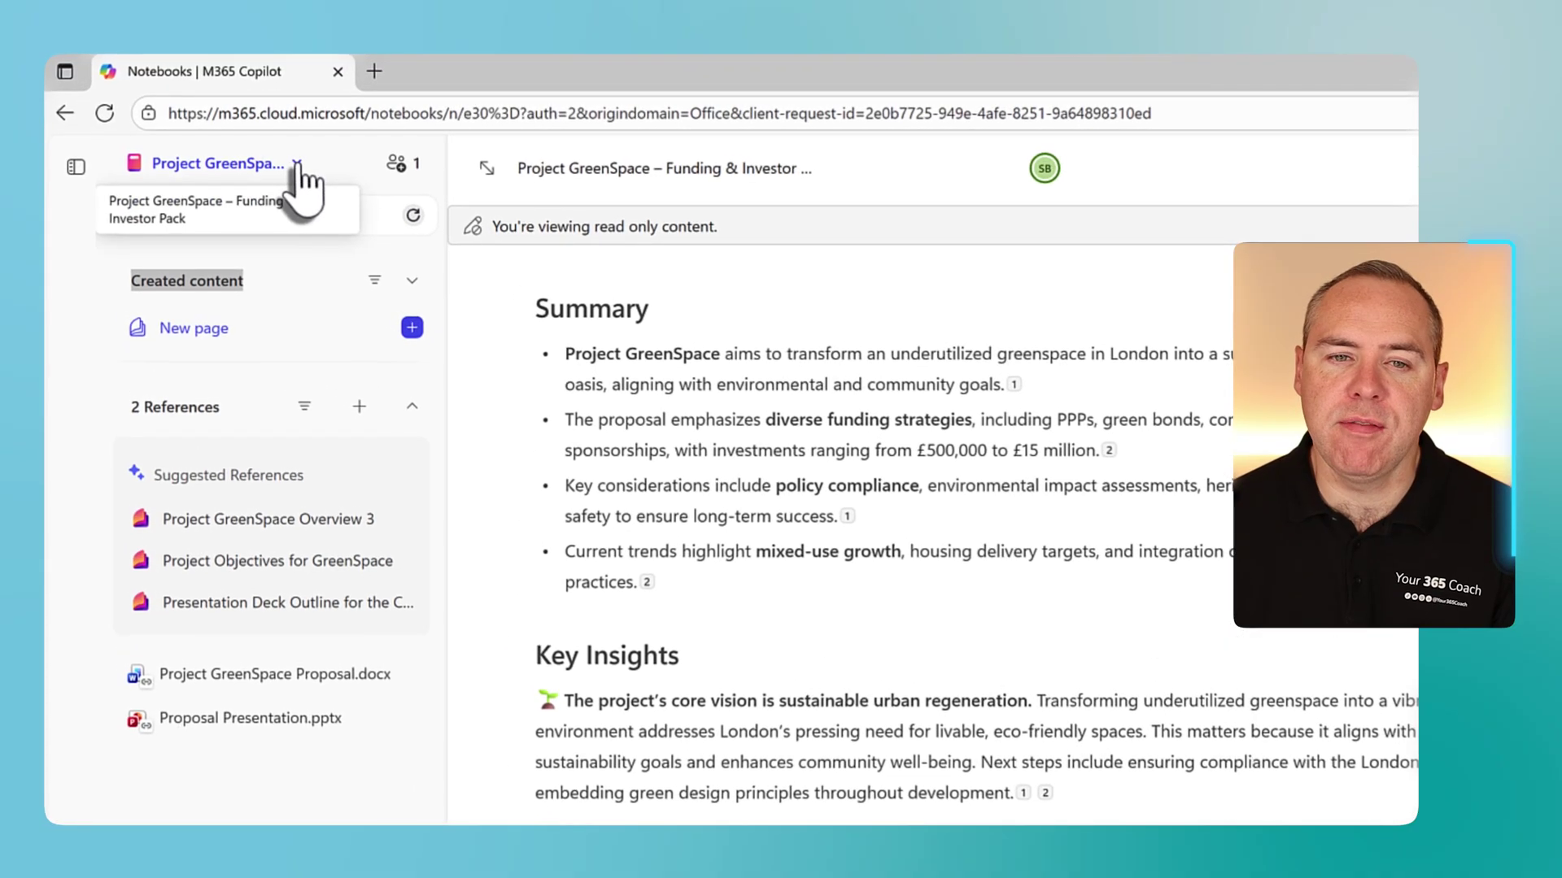
Step: Switch from the notebook list to Project GreenSpace and scroll through its overview page
left_click(298, 163)
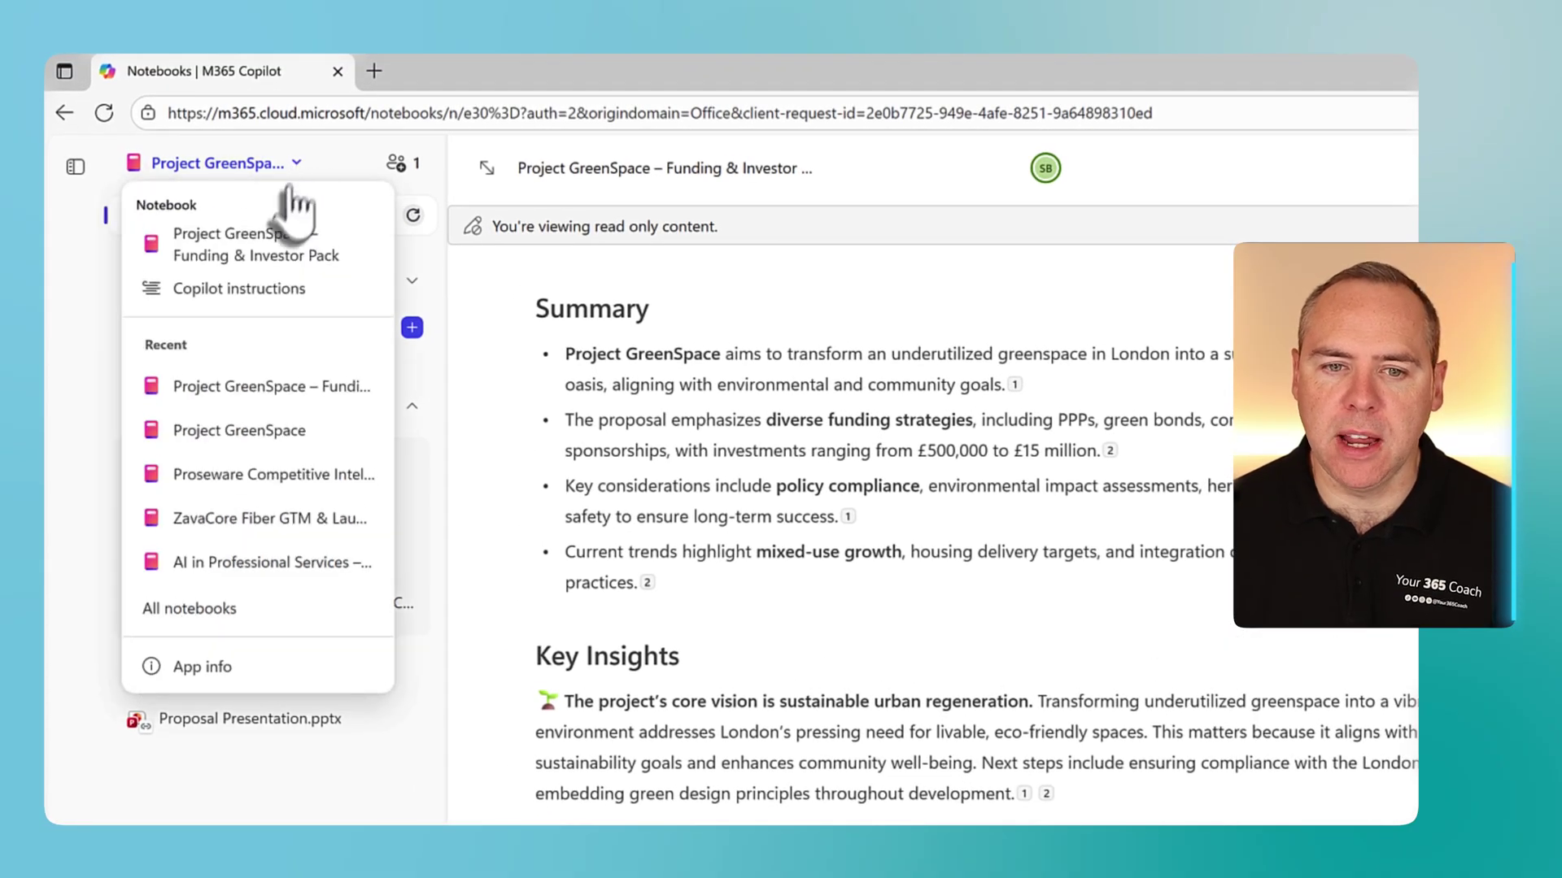
left_click(263, 435)
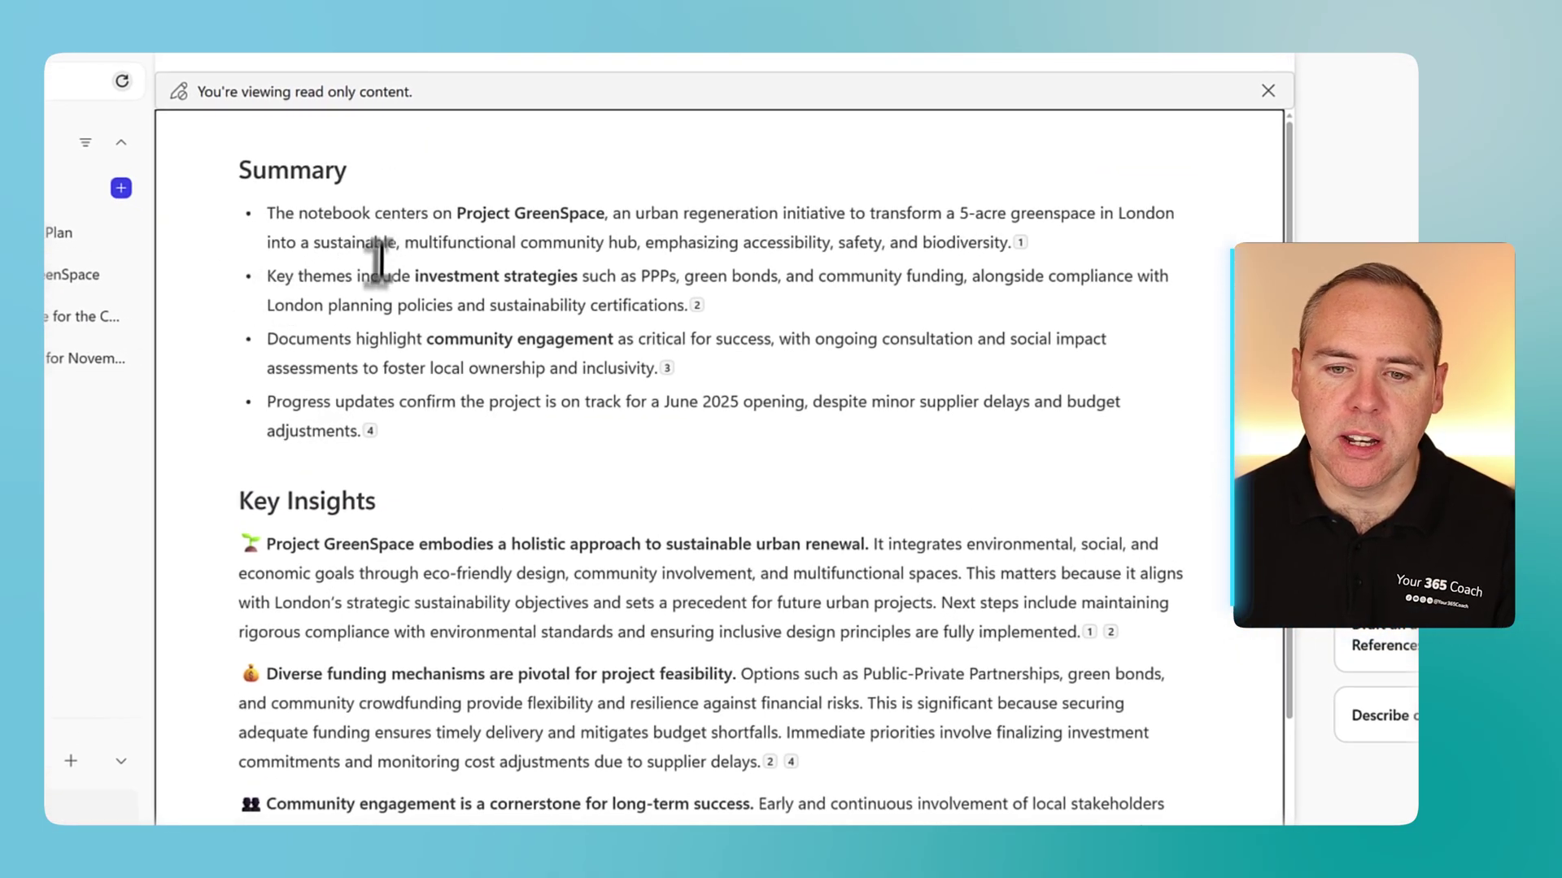
scroll(368, 405, "down", 1)
scroll(369, 404, "down", 3)
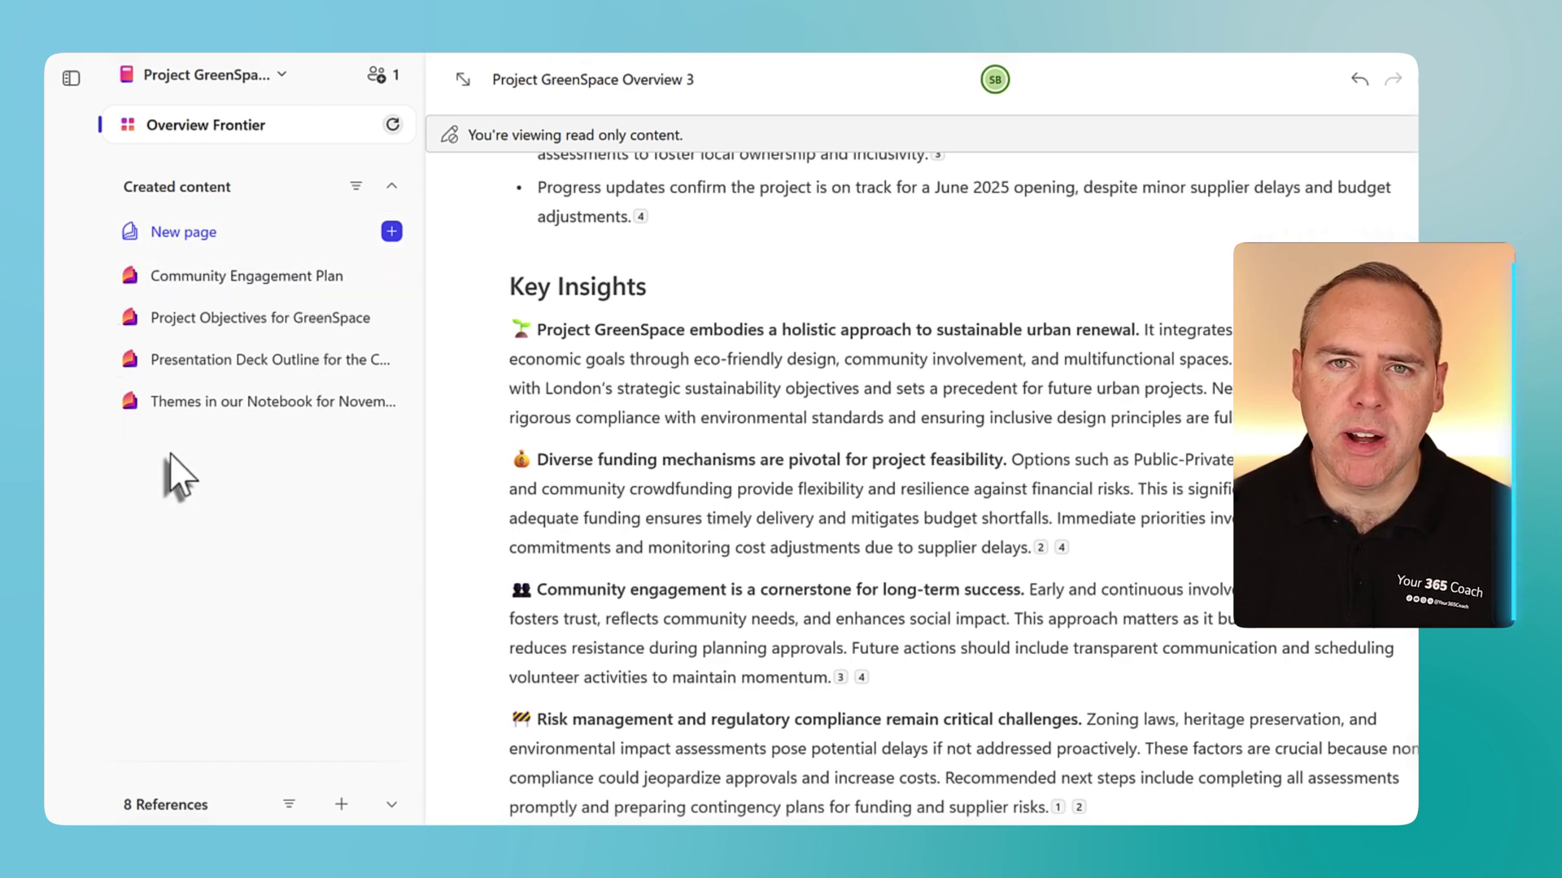
Step: Open the Community Engagement Plan page, have Copilot list its main points, and view add-to-page options
left_click(210, 281)
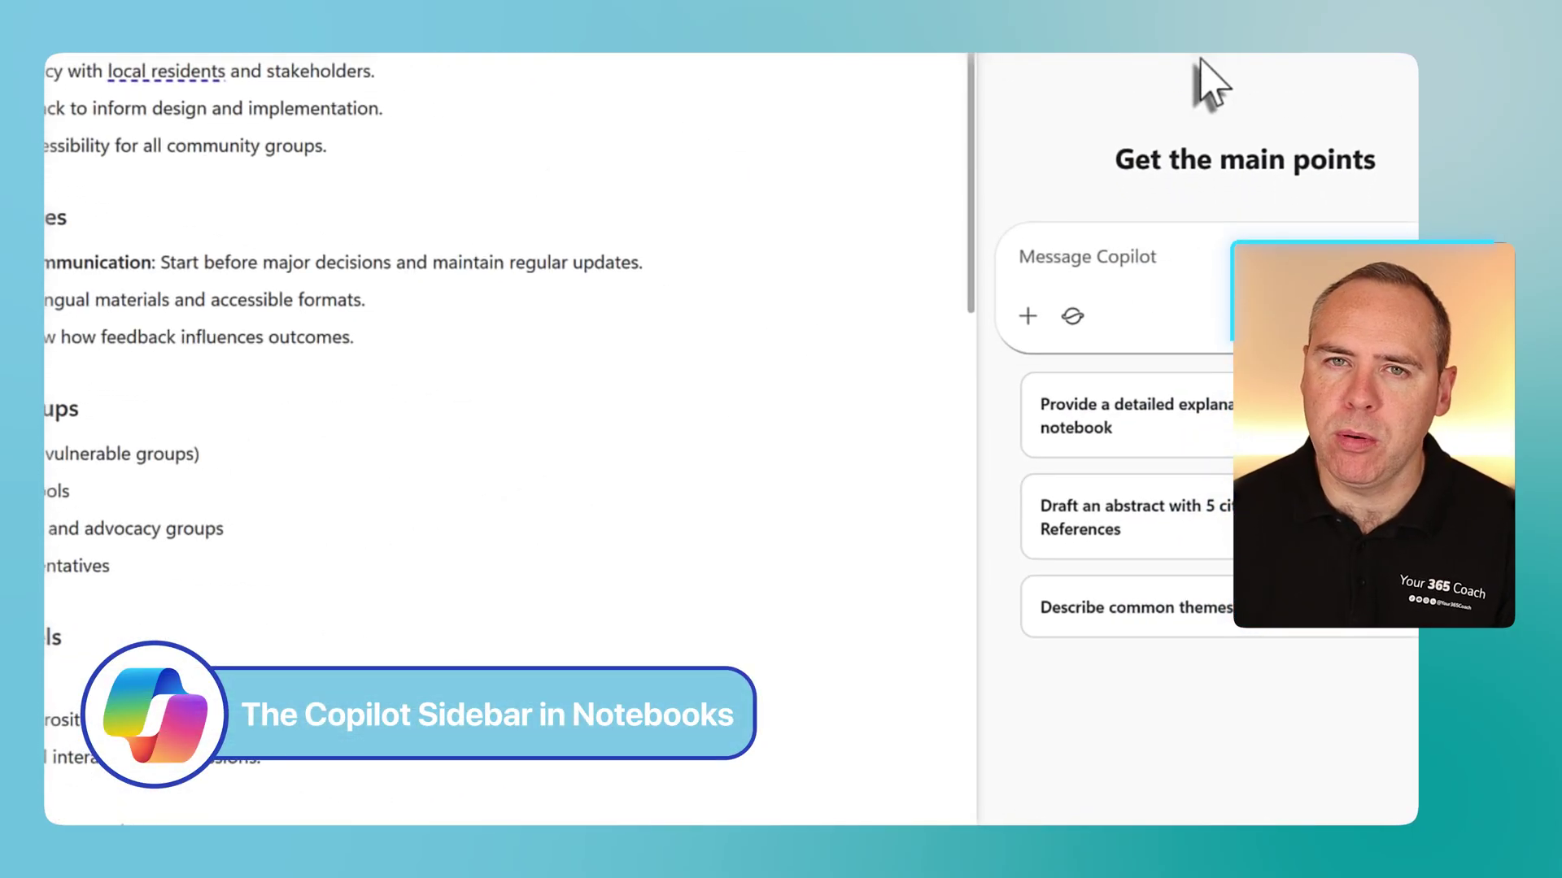
left_click(1125, 269)
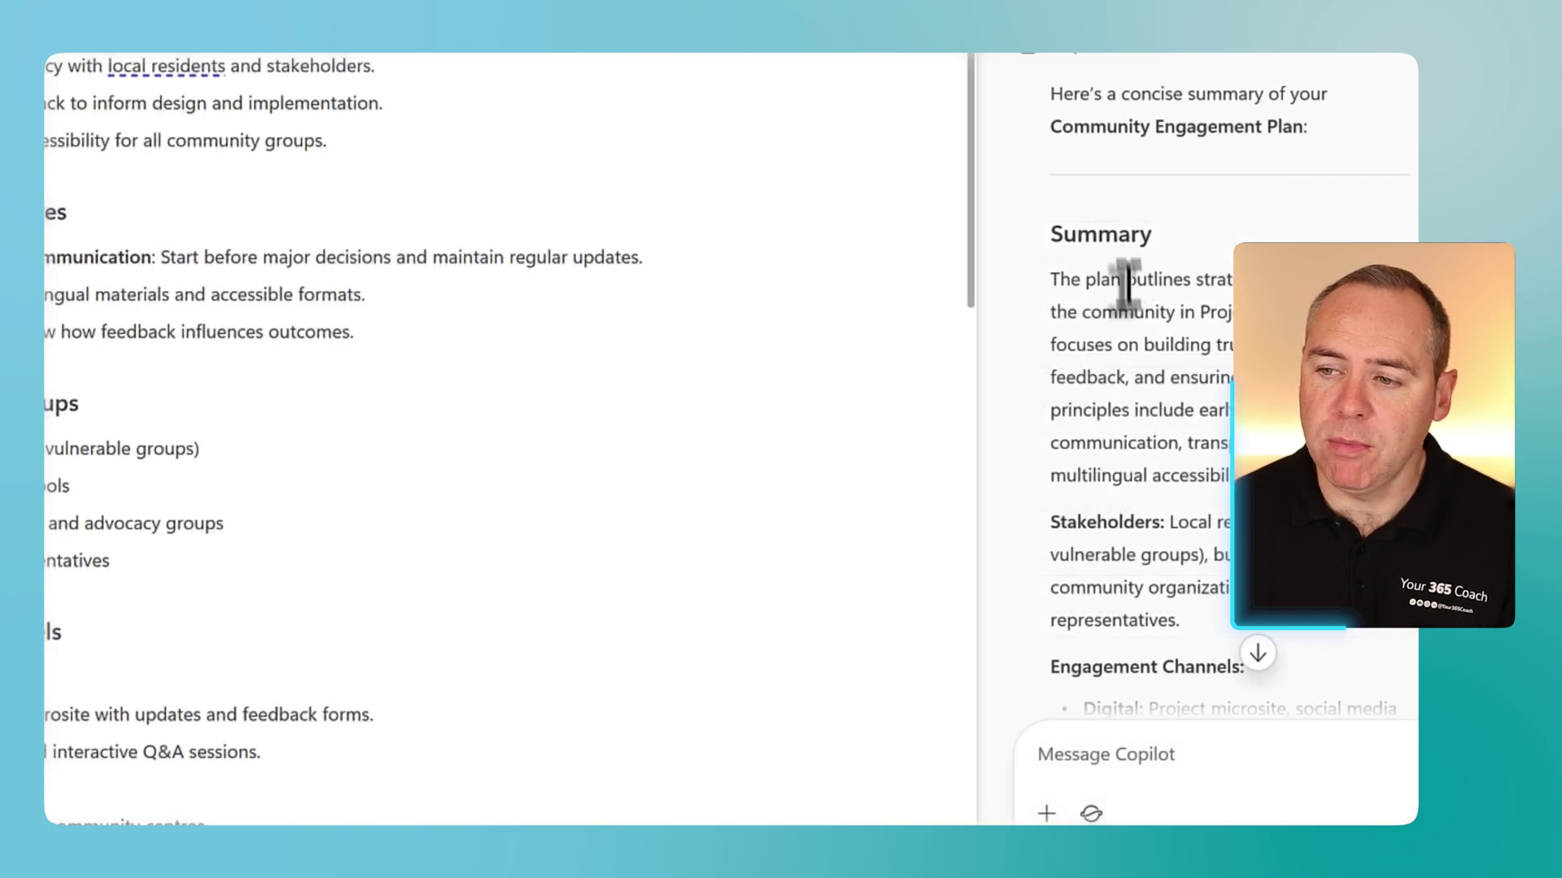
scroll(1139, 341, "down", 10)
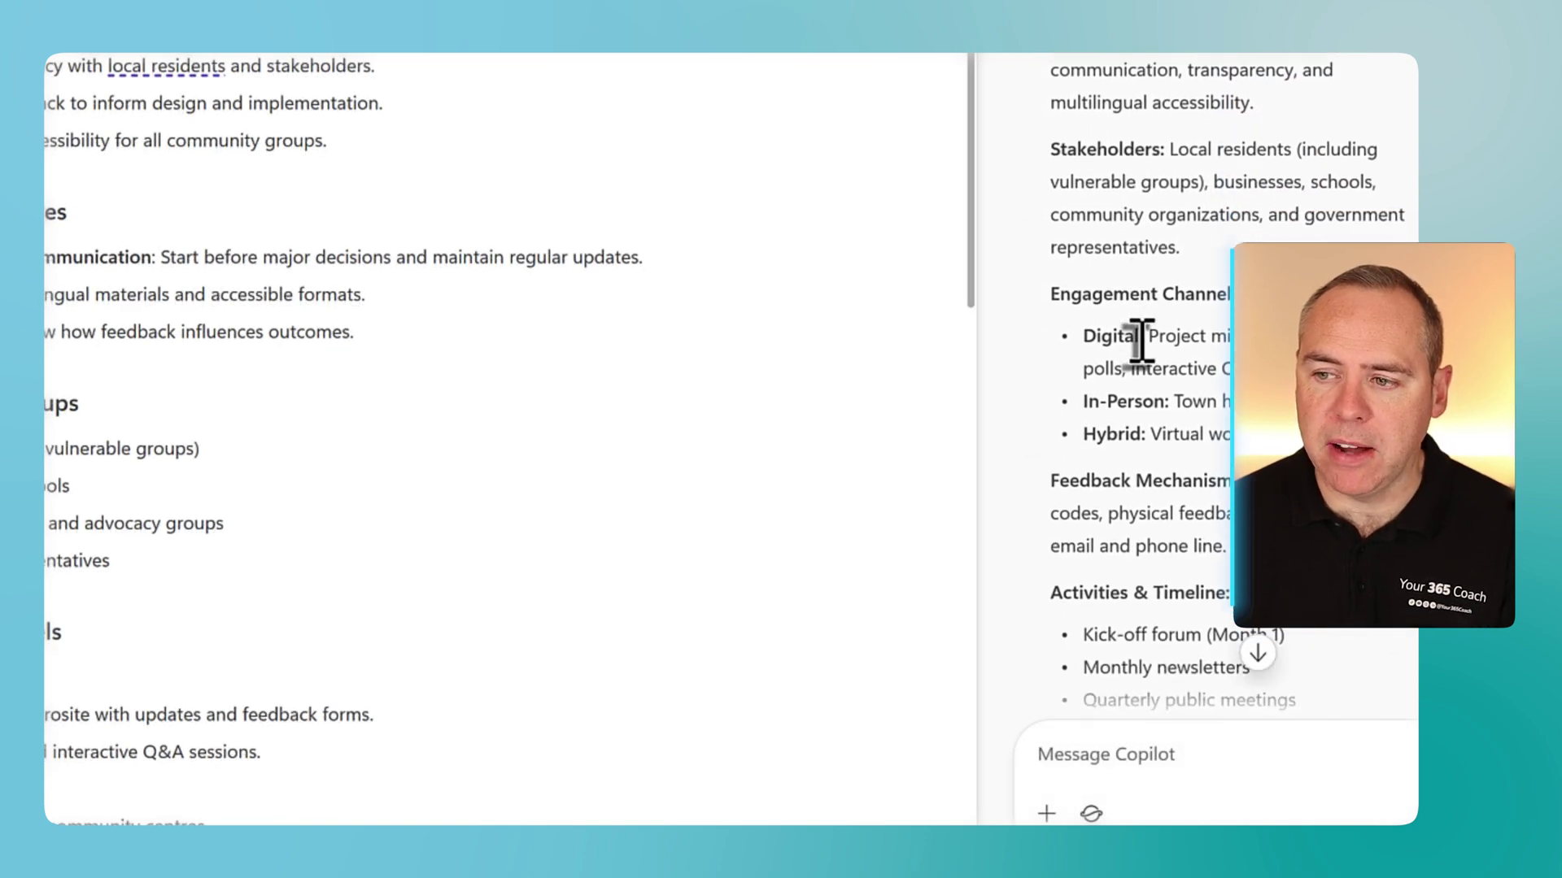
scroll(1139, 341, "down", 6)
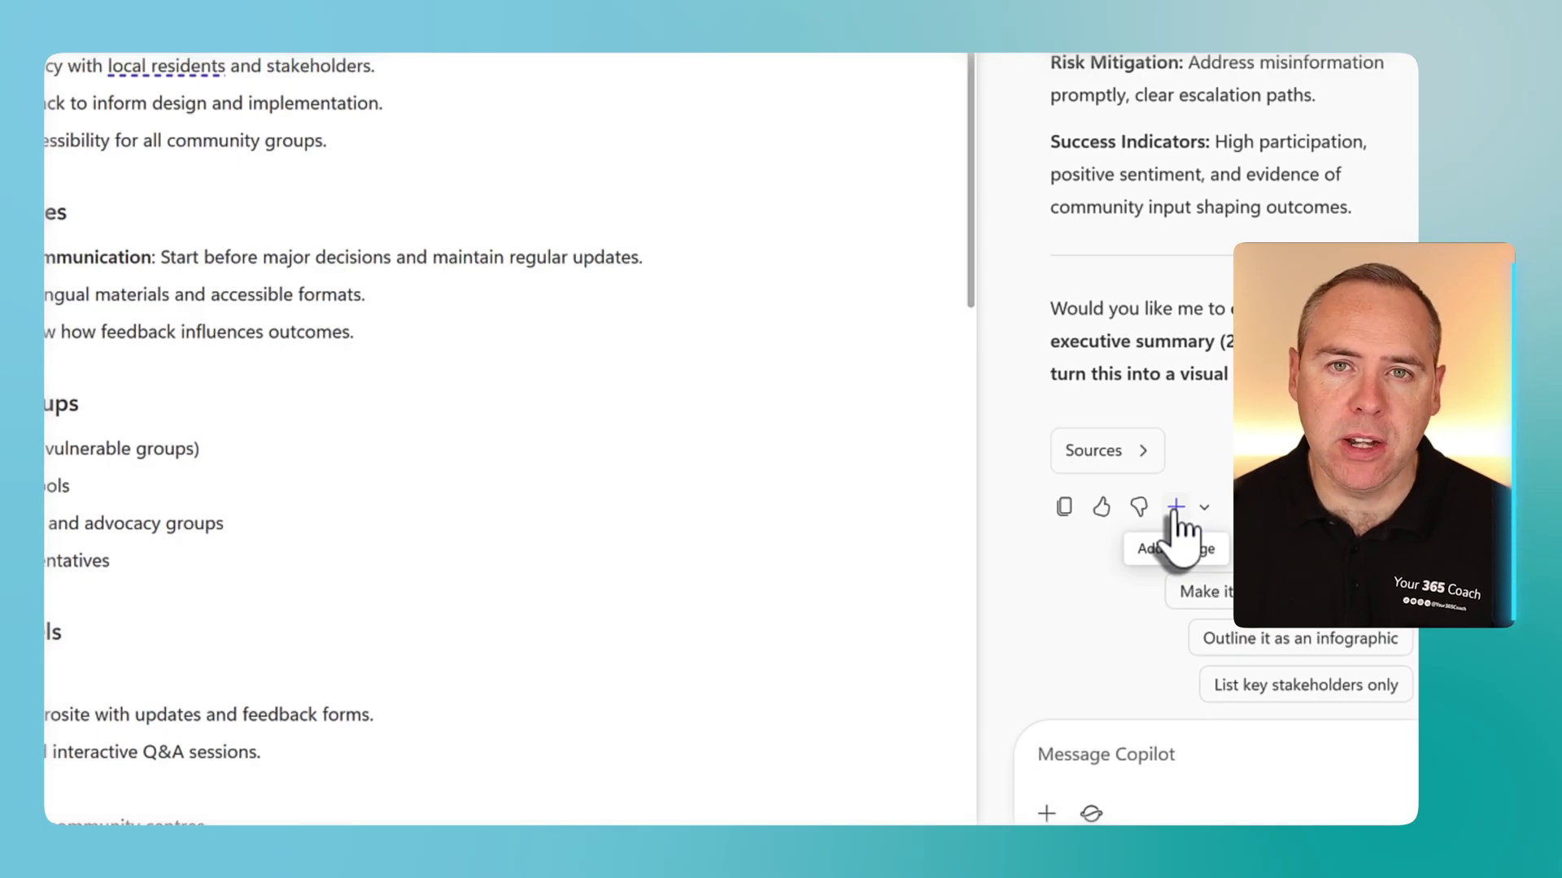
left_click(1205, 508)
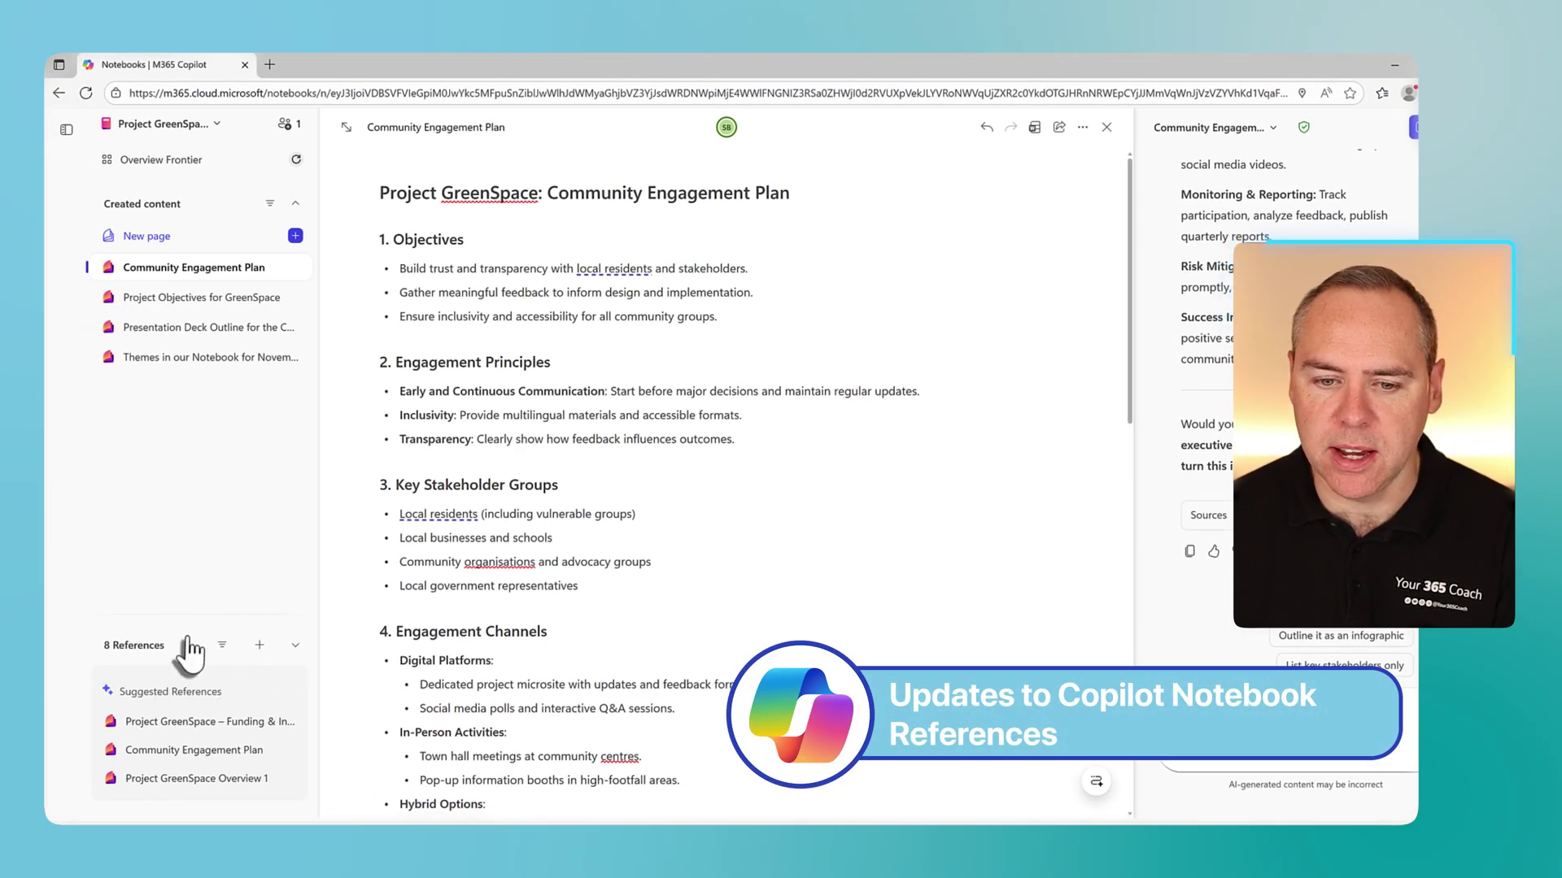
left_click(294, 646)
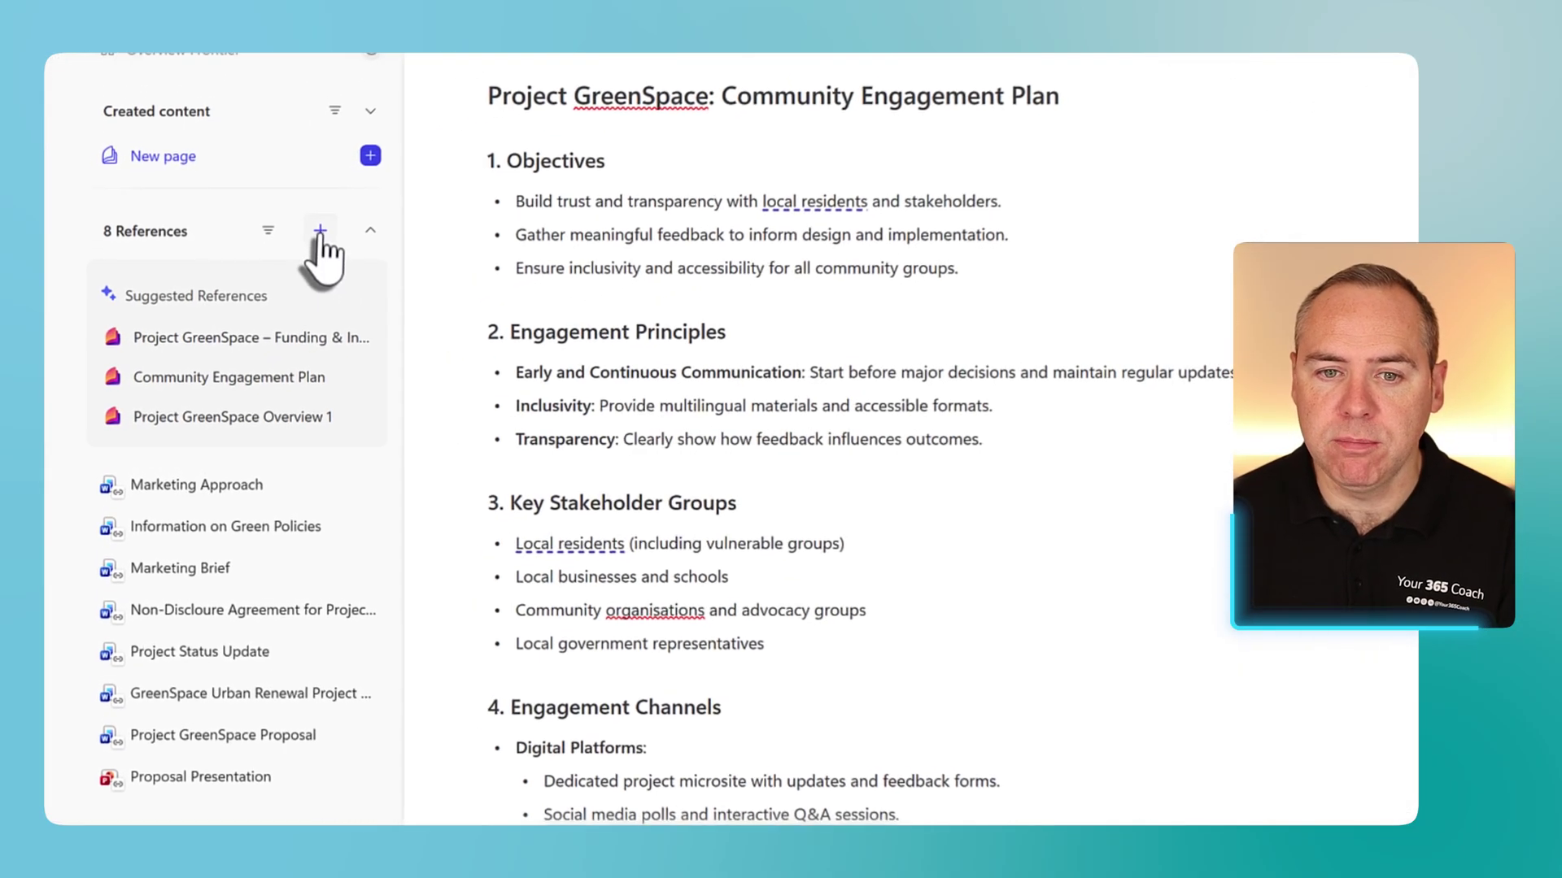
left_click(320, 230)
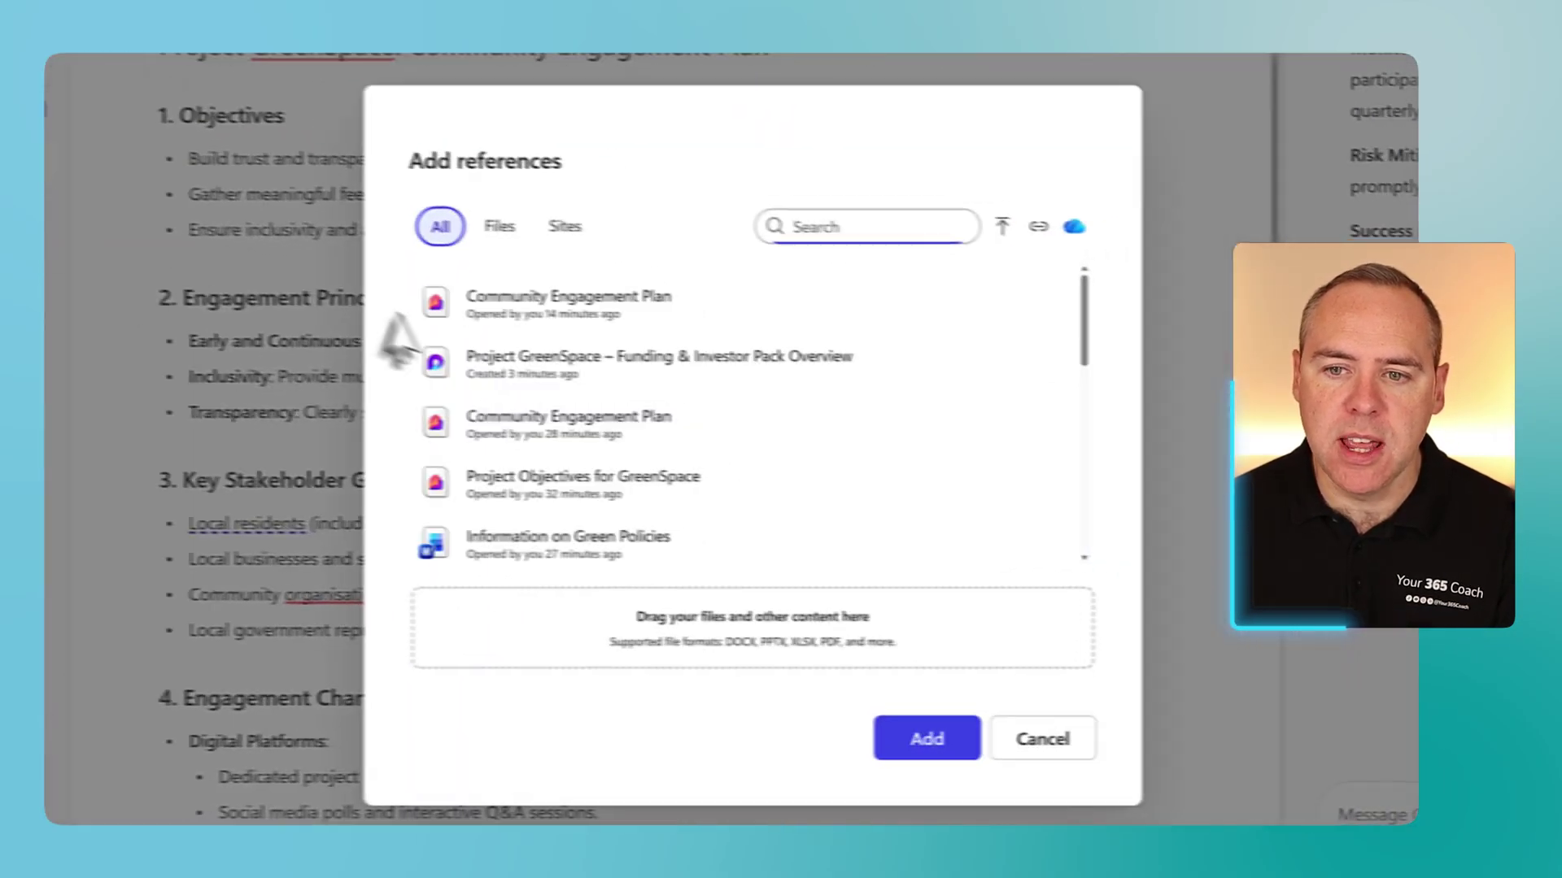
left_click(456, 220)
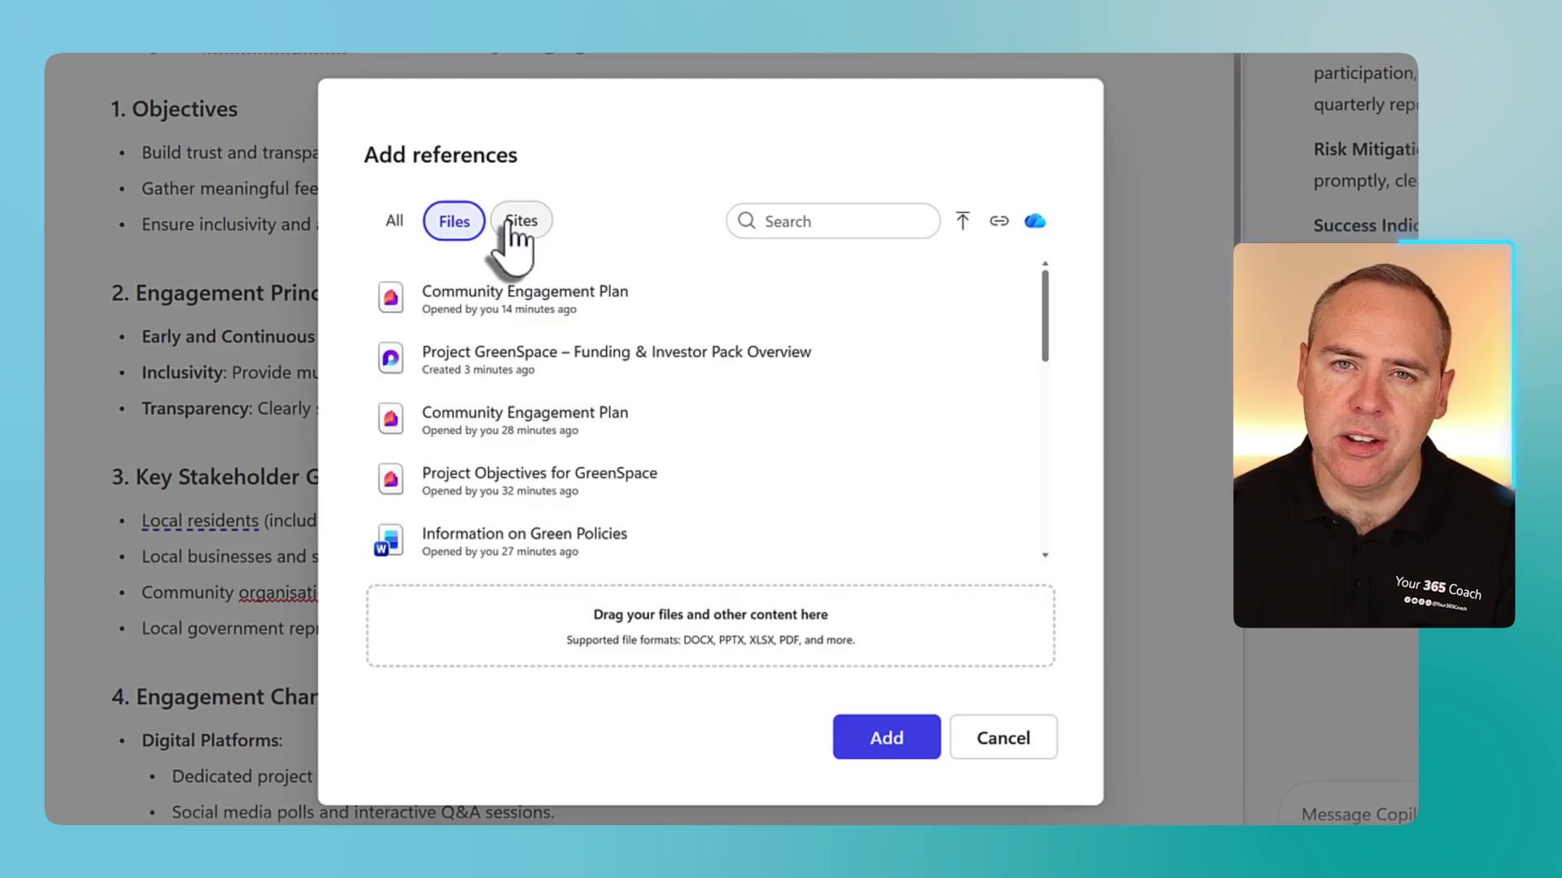
left_click(1003, 738)
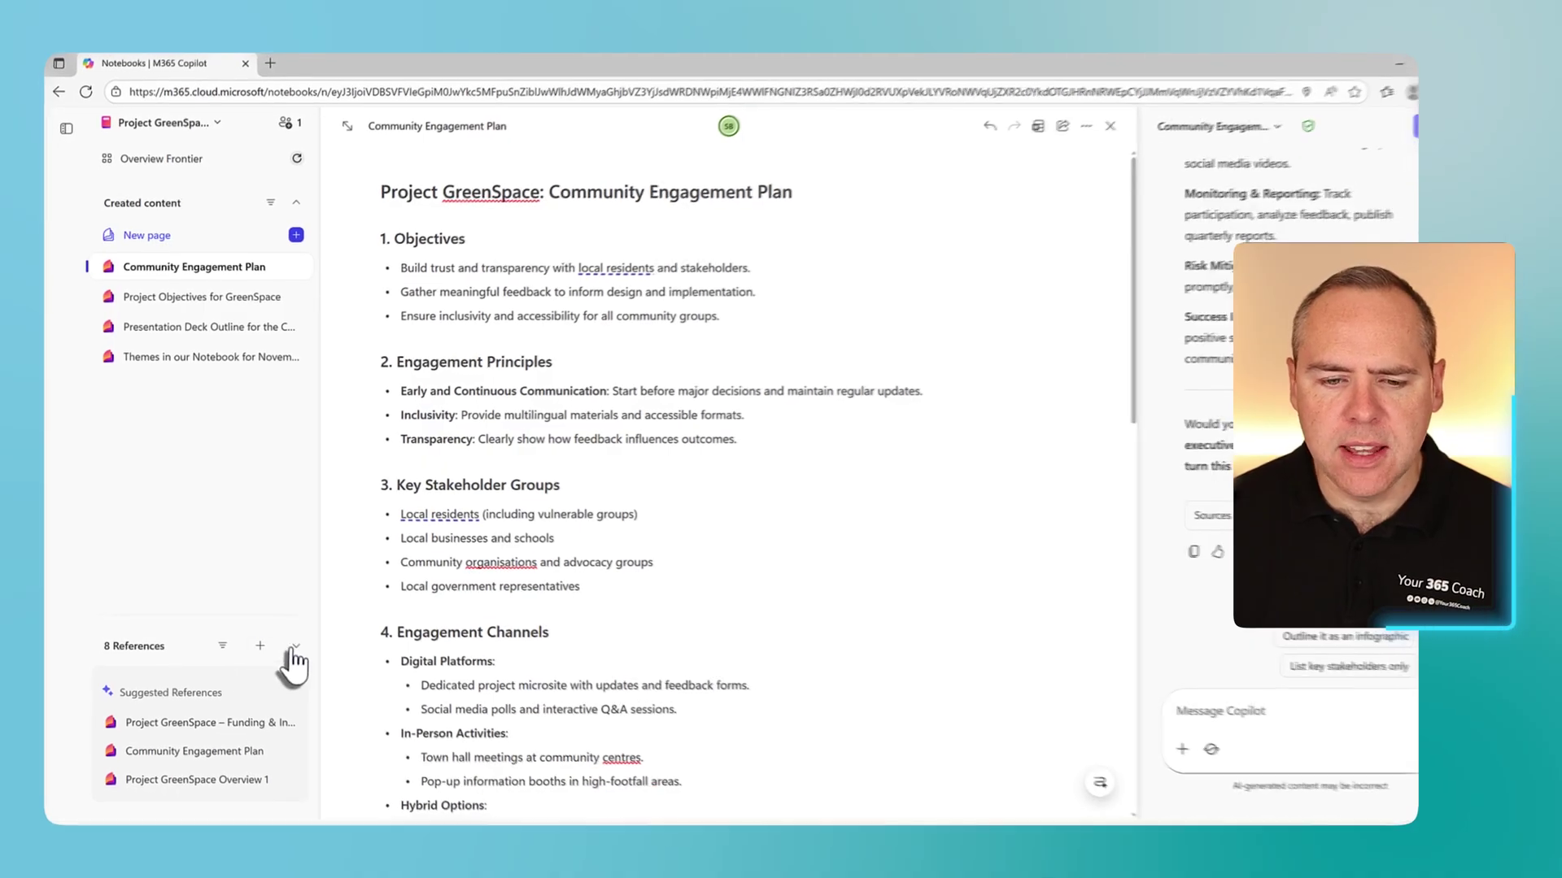
Step: Add the suggested Community Engagement Plan page to the notebook's references, bringing them to 9
left_click(294, 645)
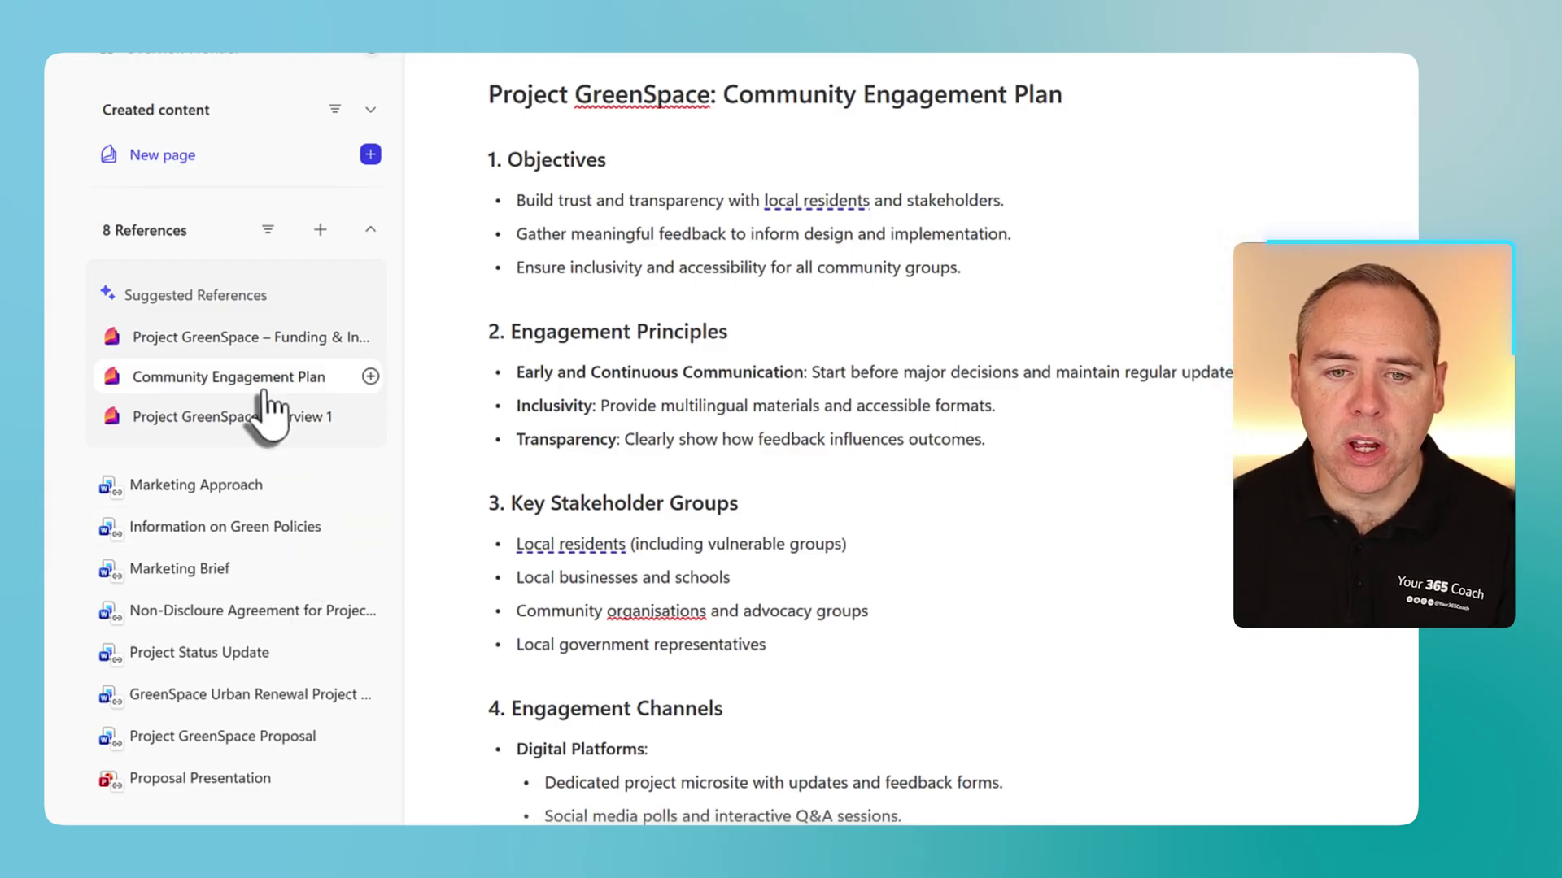
left_click(370, 379)
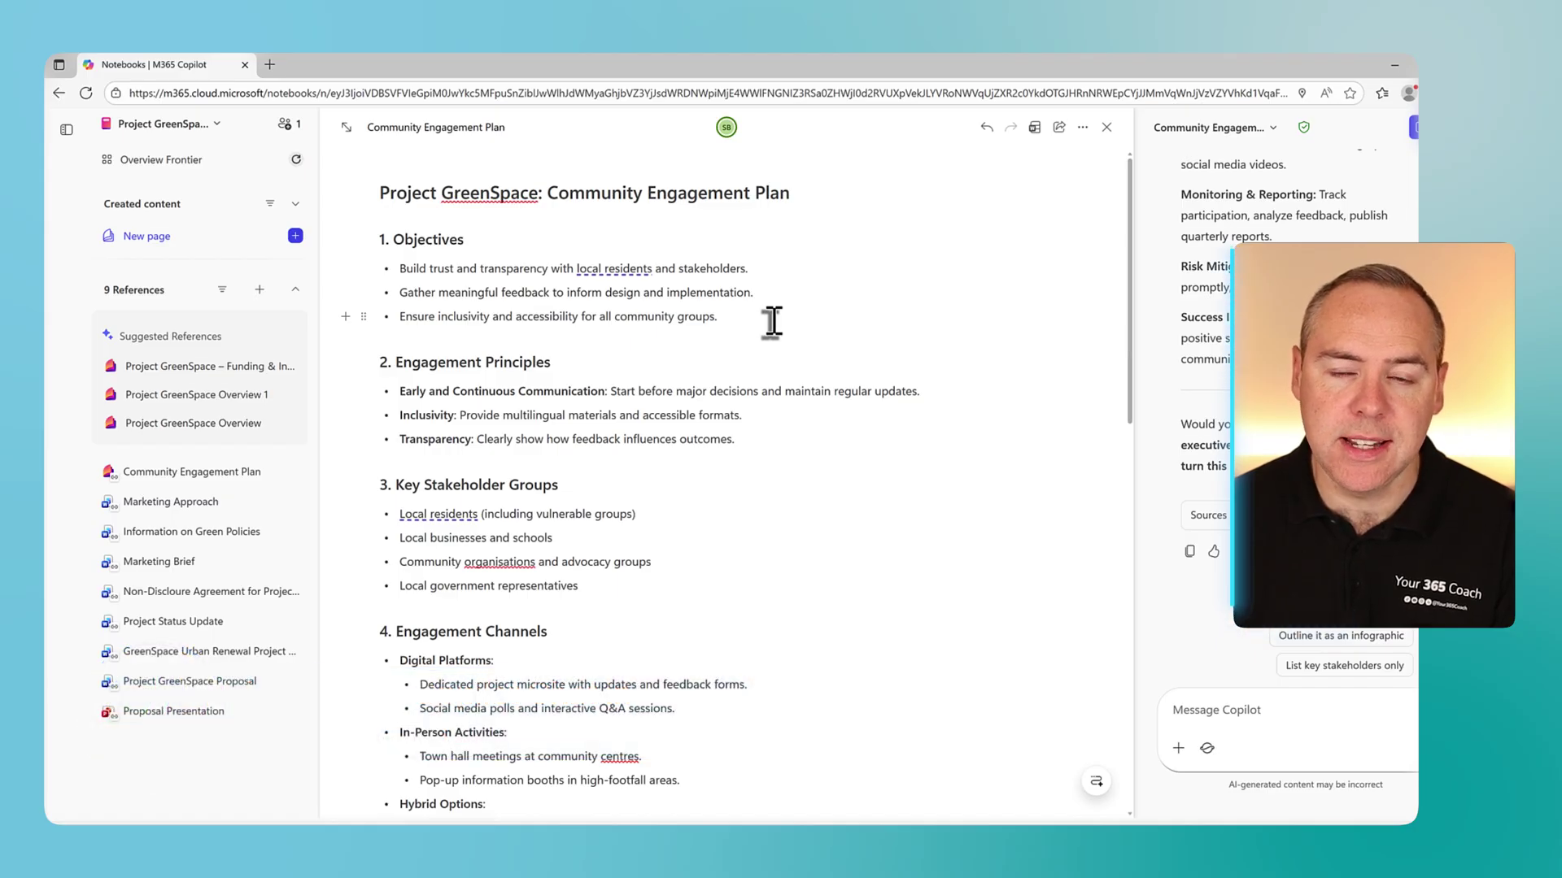
Step: Delete the Objectives and Engagement Principles sections, then restore the November 21, 2025 2:12 PM version
left_click_drag(811, 446, 234, 160)
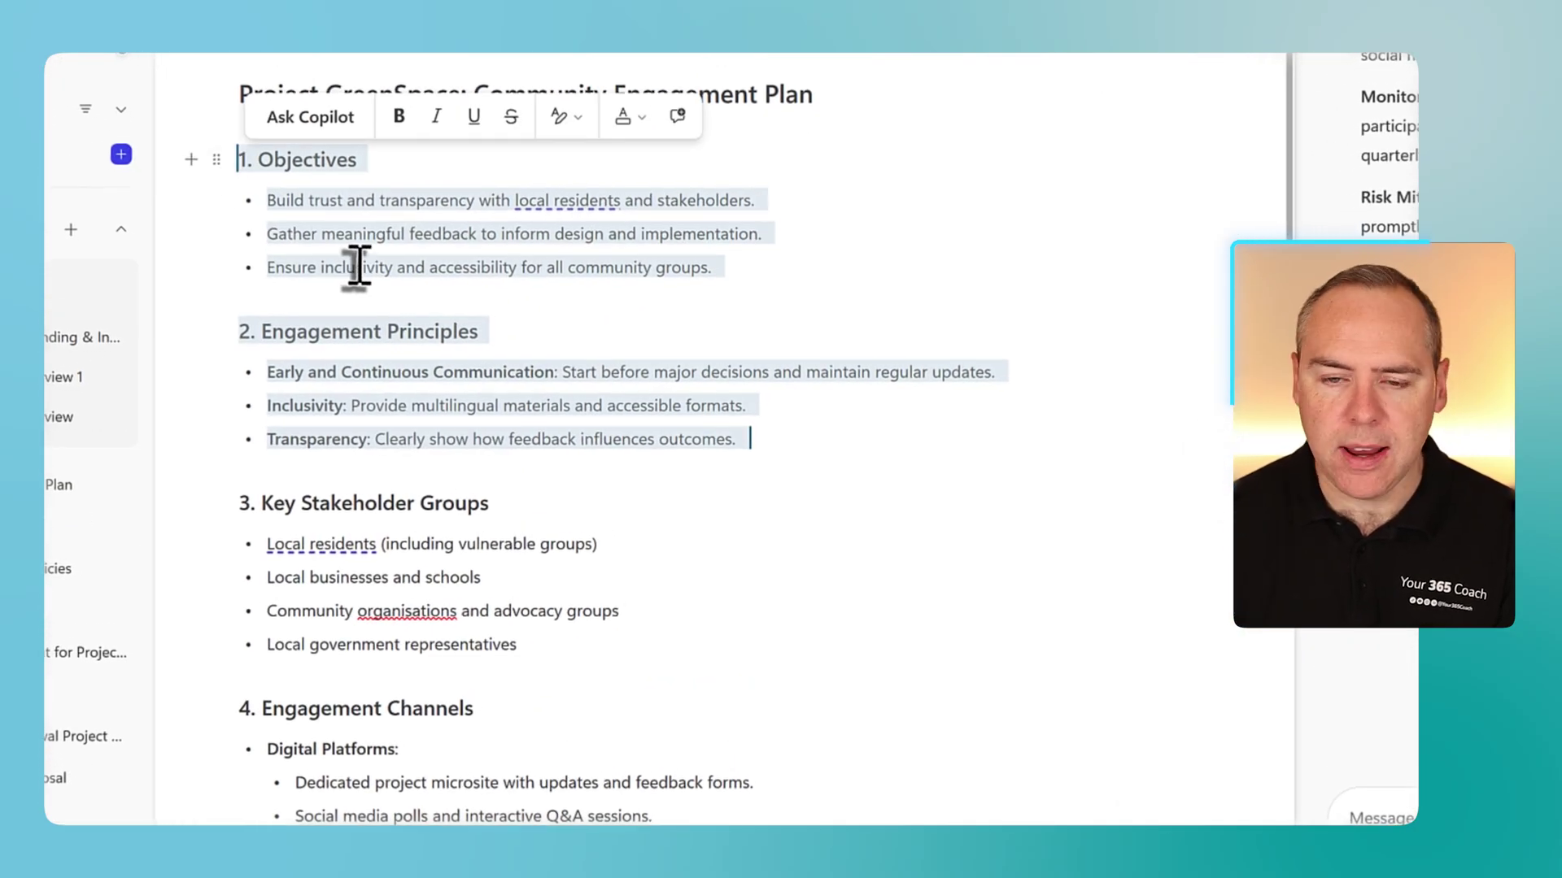
key("Delete")
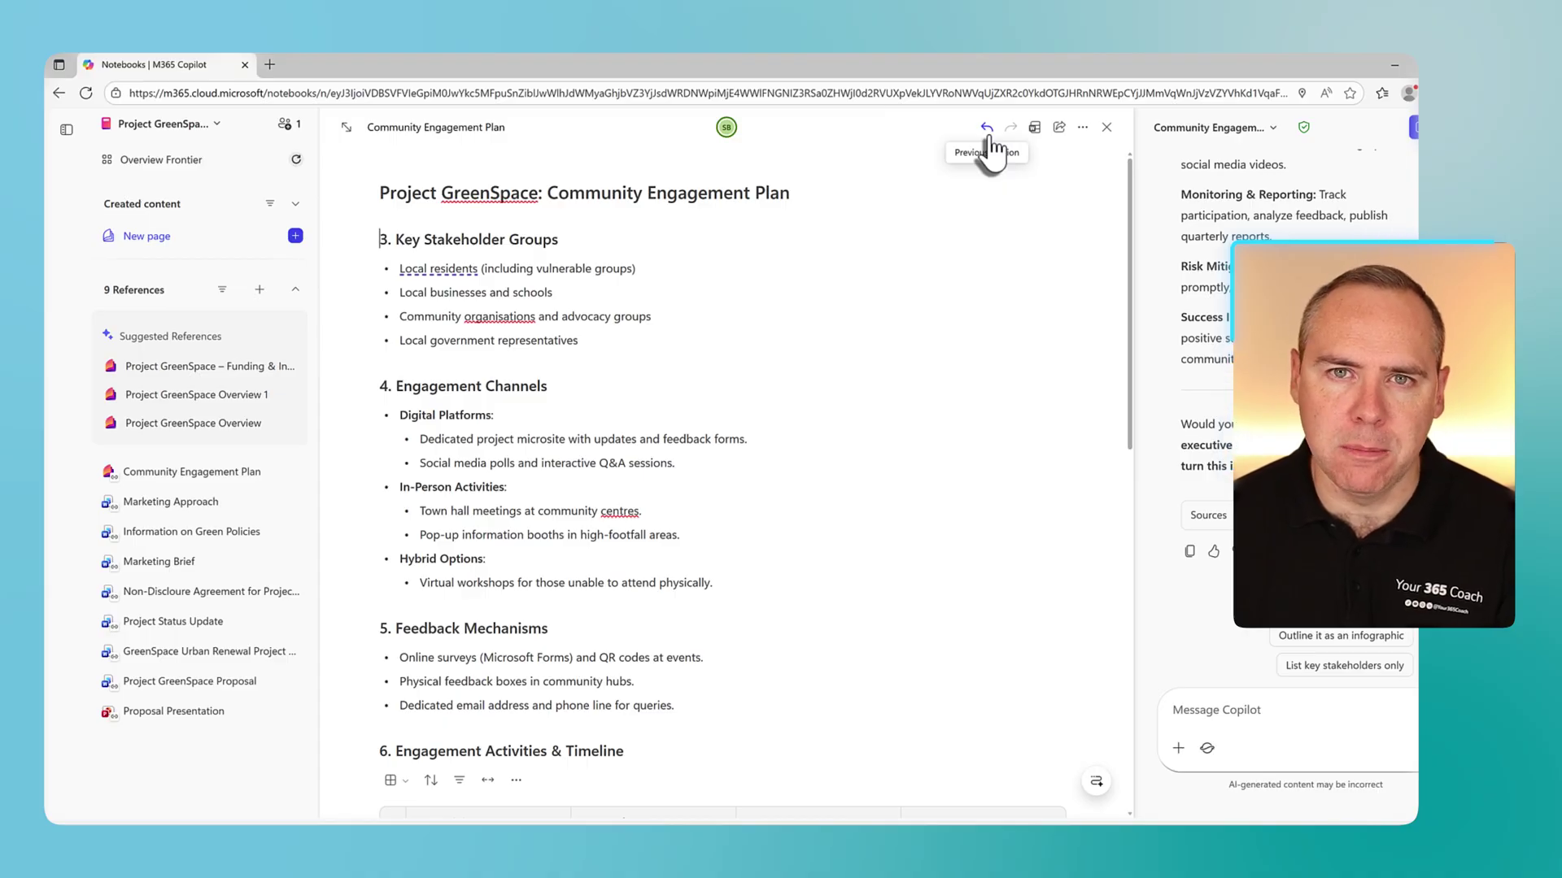
left_click(988, 129)
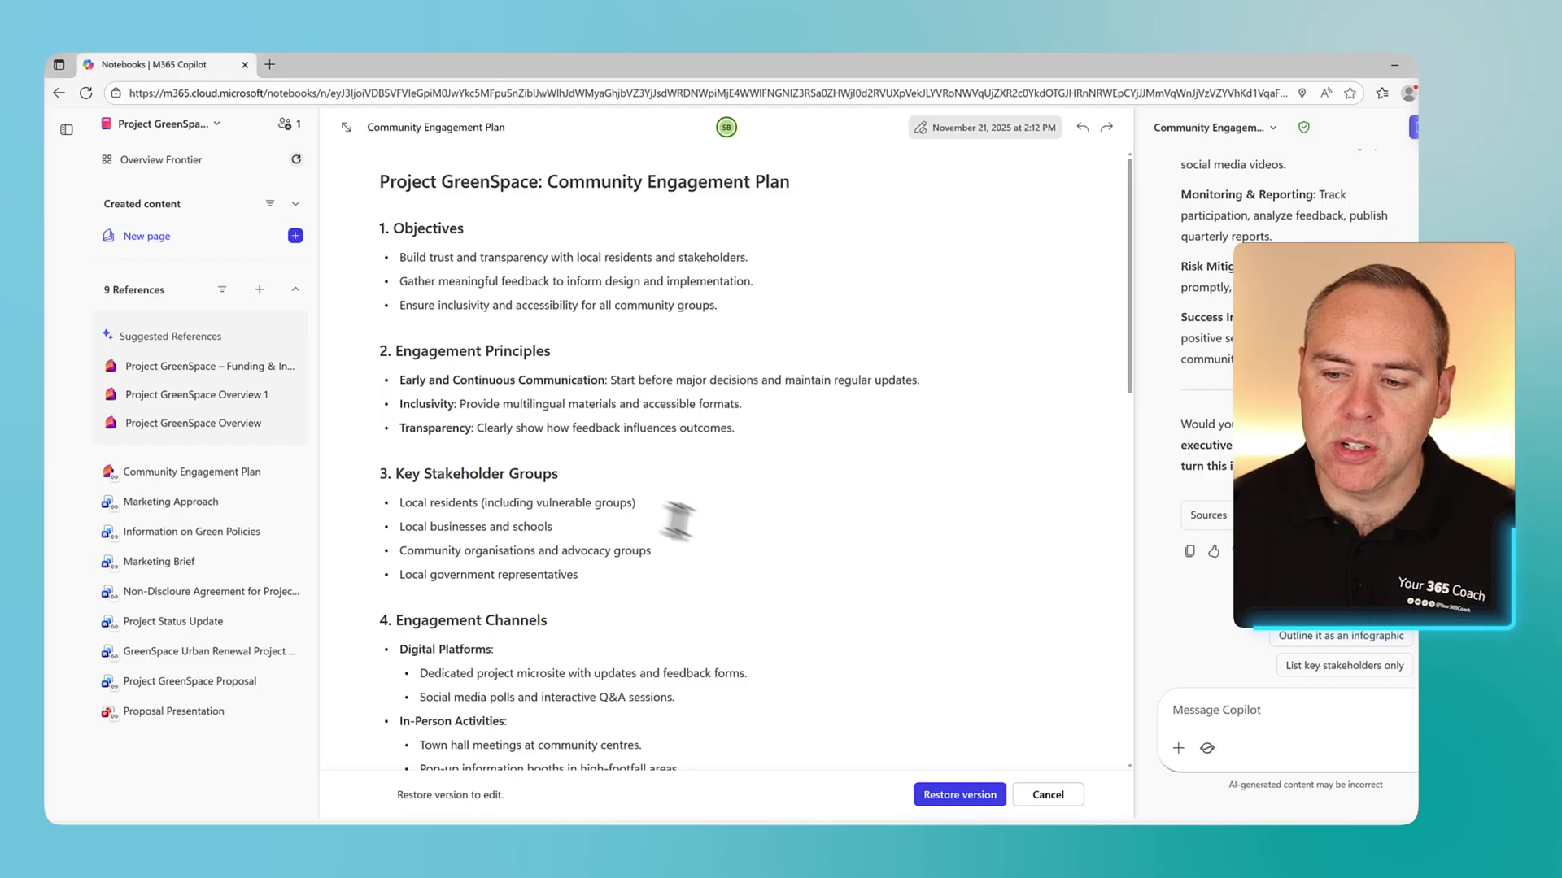
left_click(929, 805)
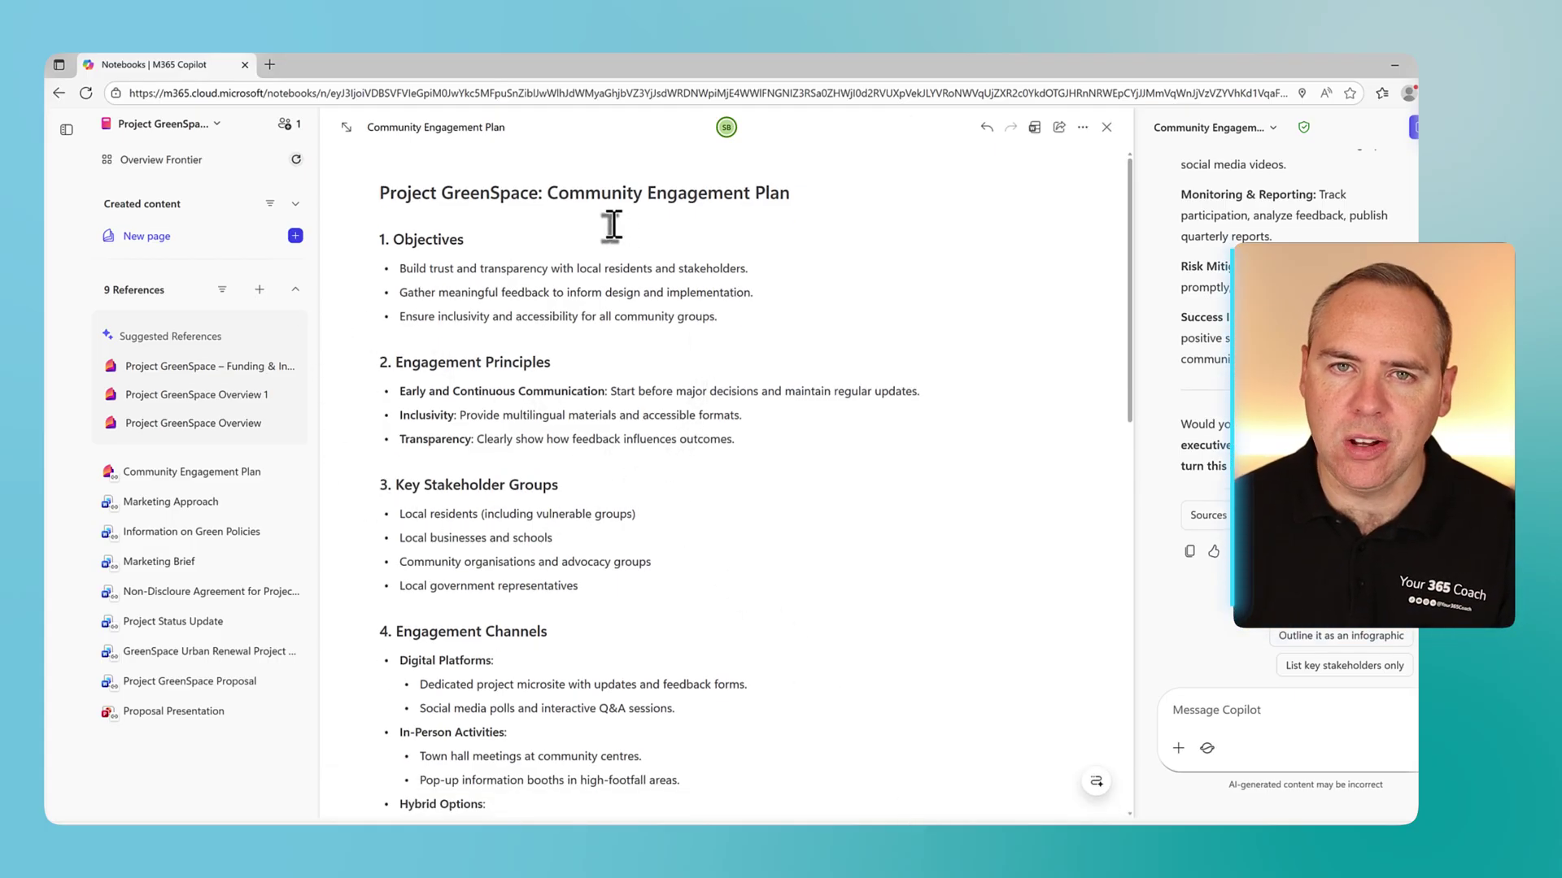
Step: Select the Objectives heading and its bullets and bring up Ask Copilot for them
left_click(932, 500)
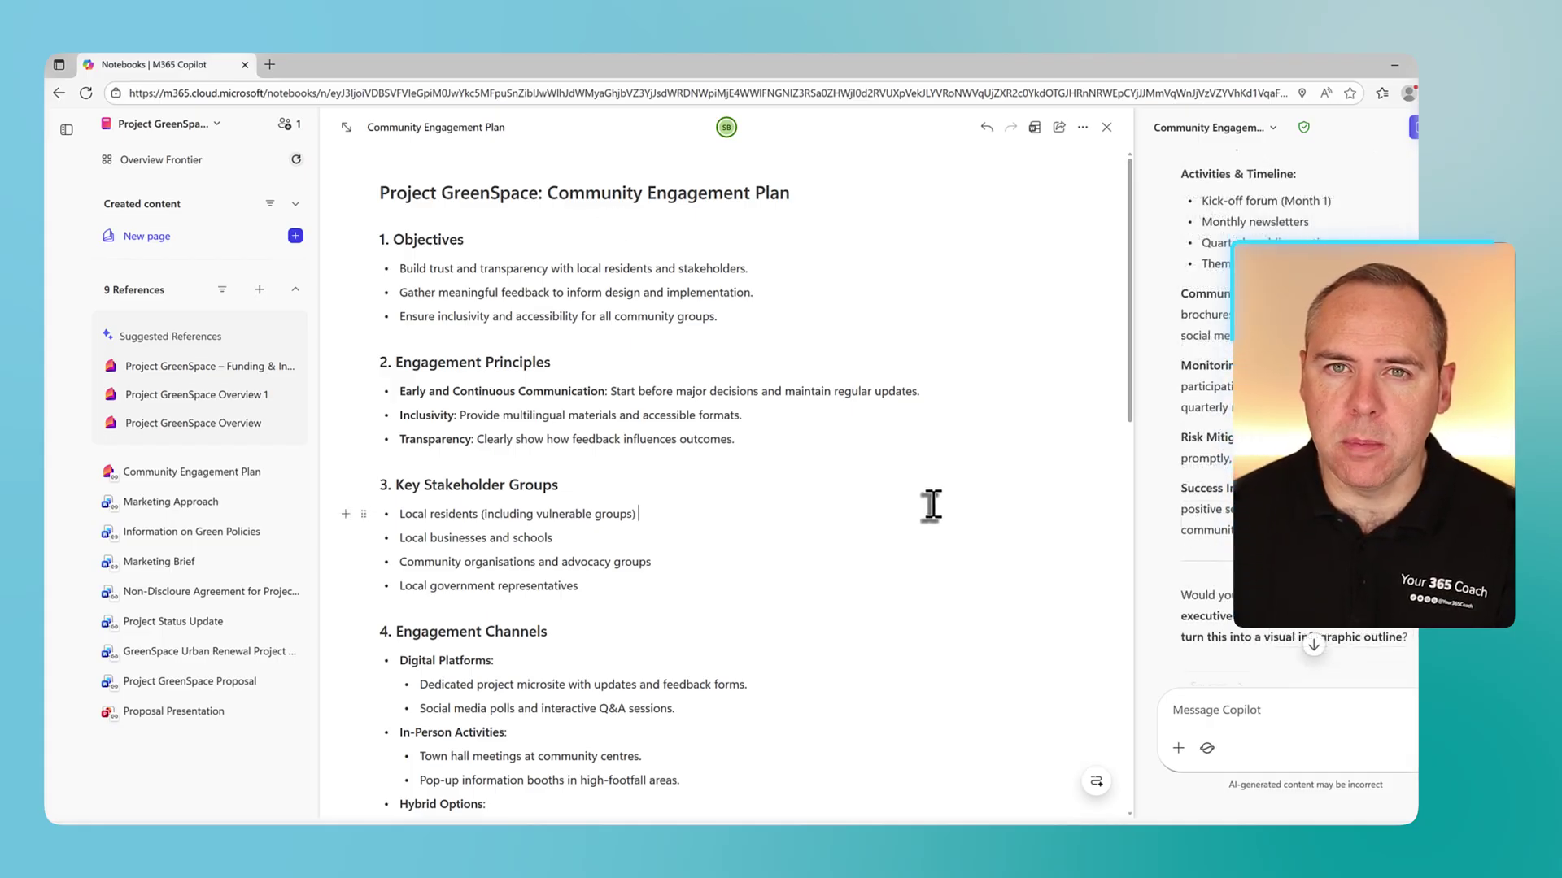
left_click(717, 316)
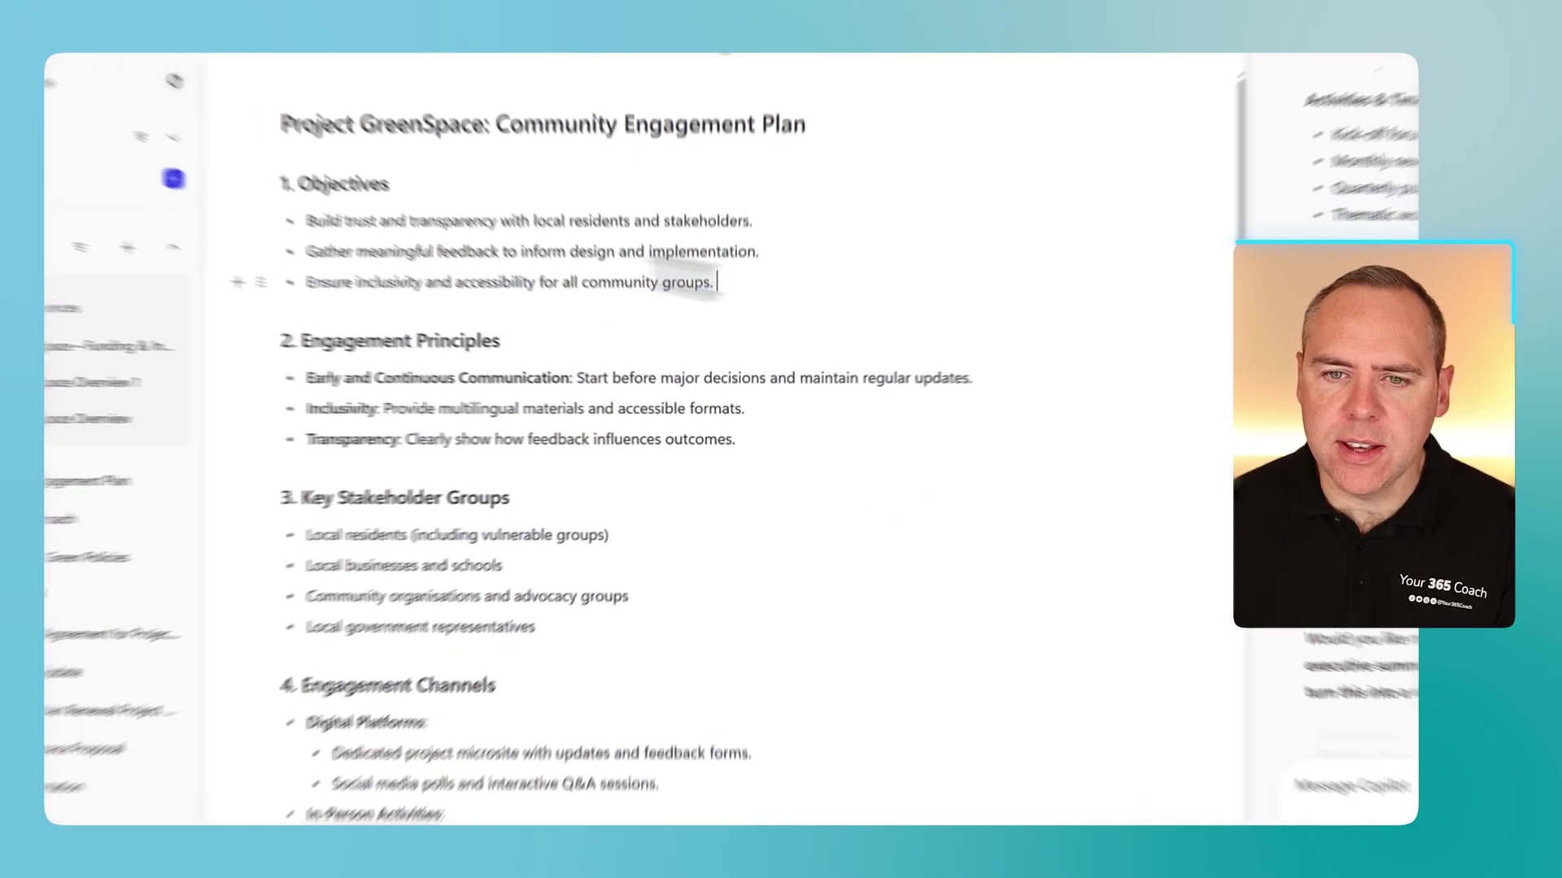
left_click_drag(717, 281, 281, 181)
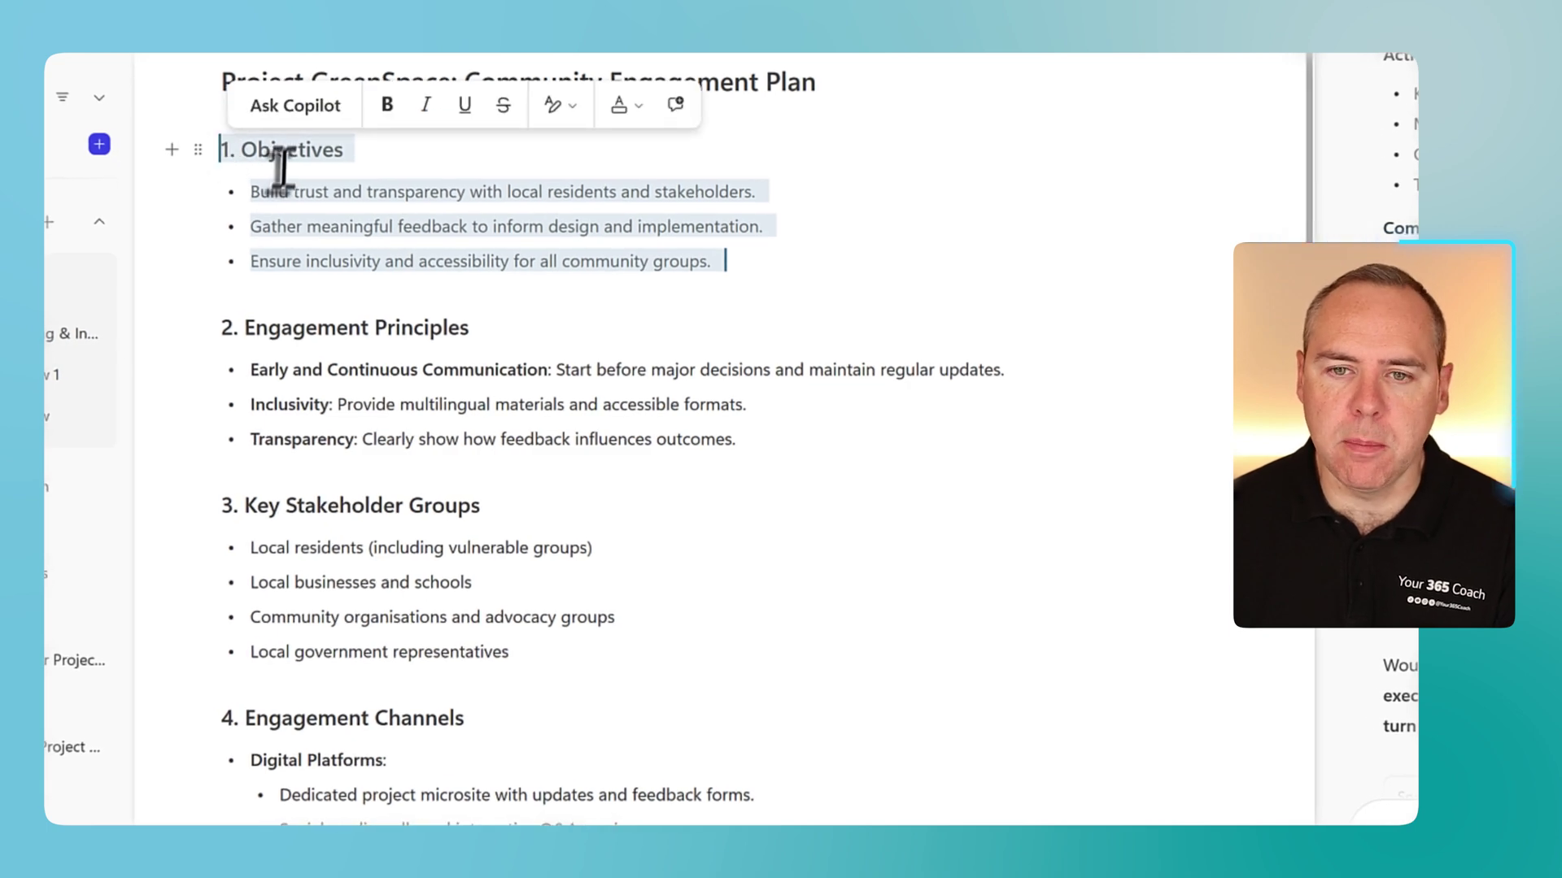
left_click(288, 114)
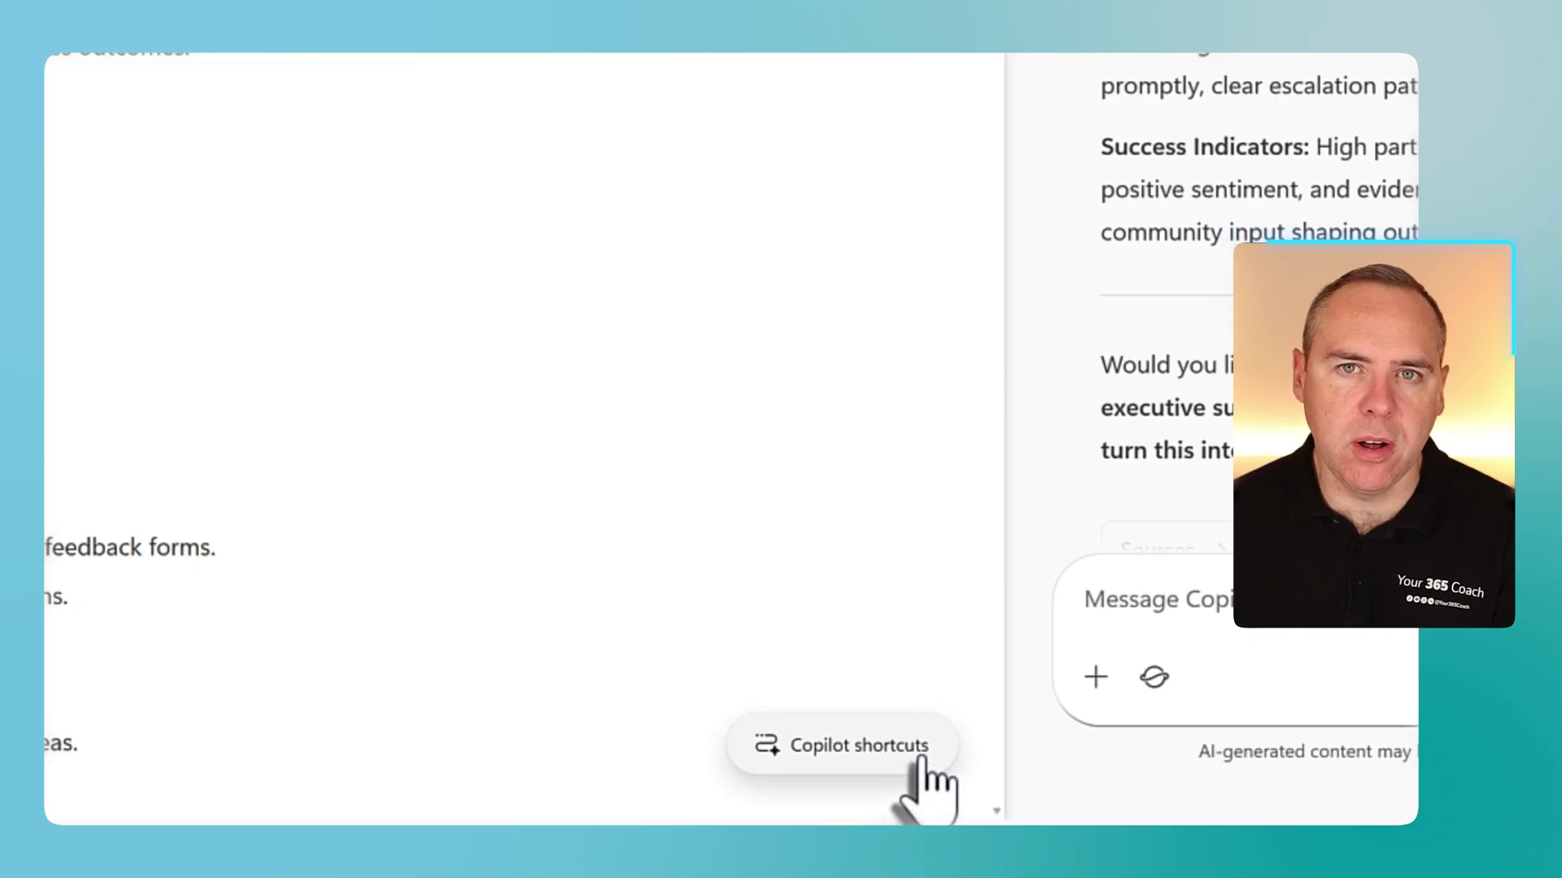
left_click(910, 754)
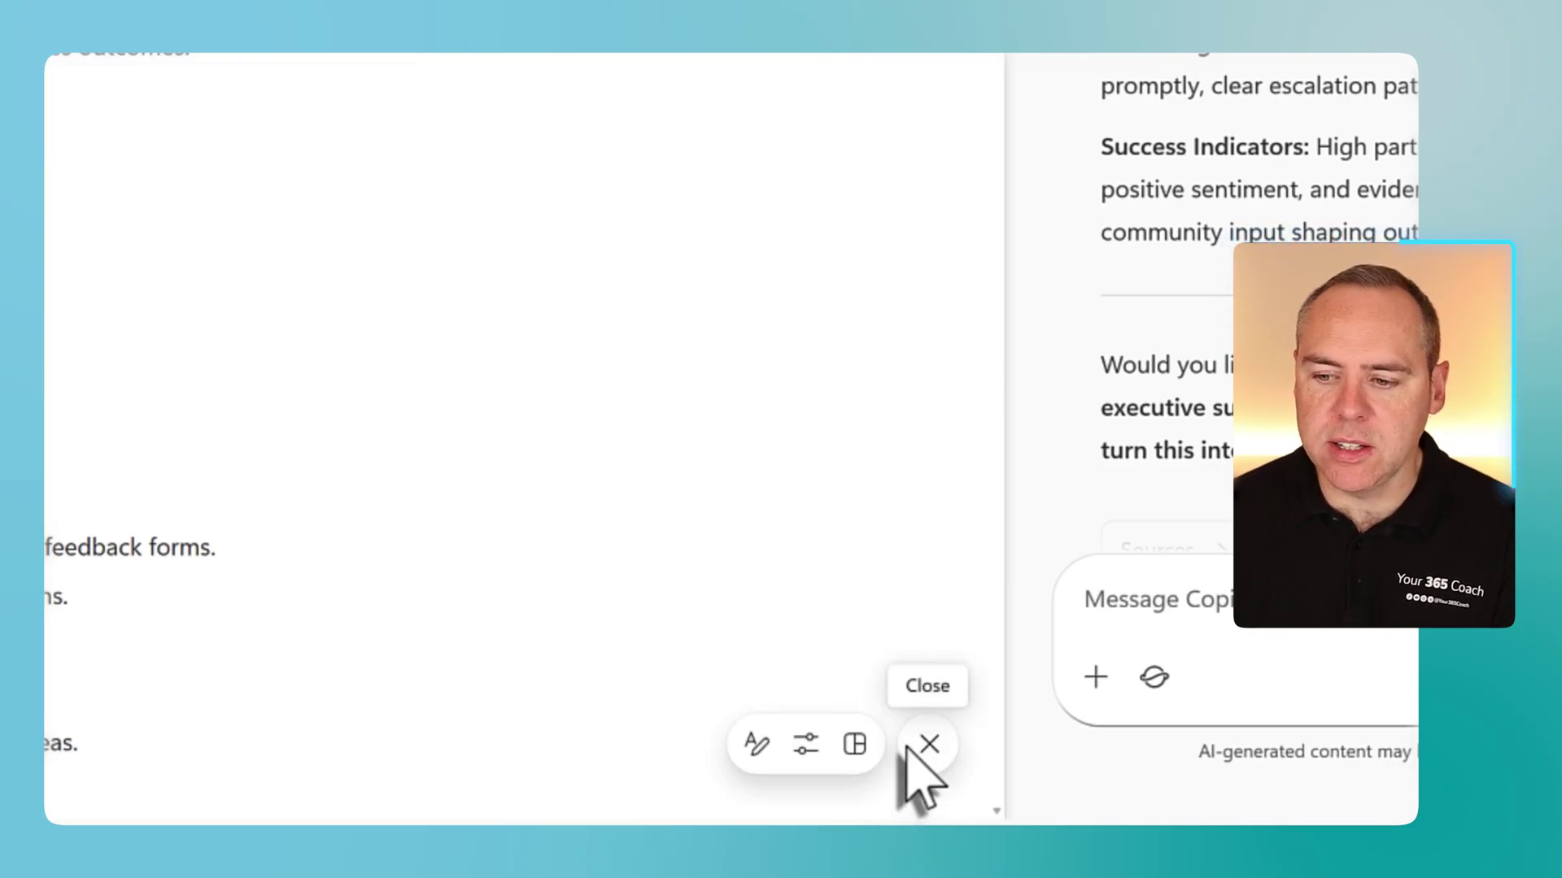
left_click(753, 743)
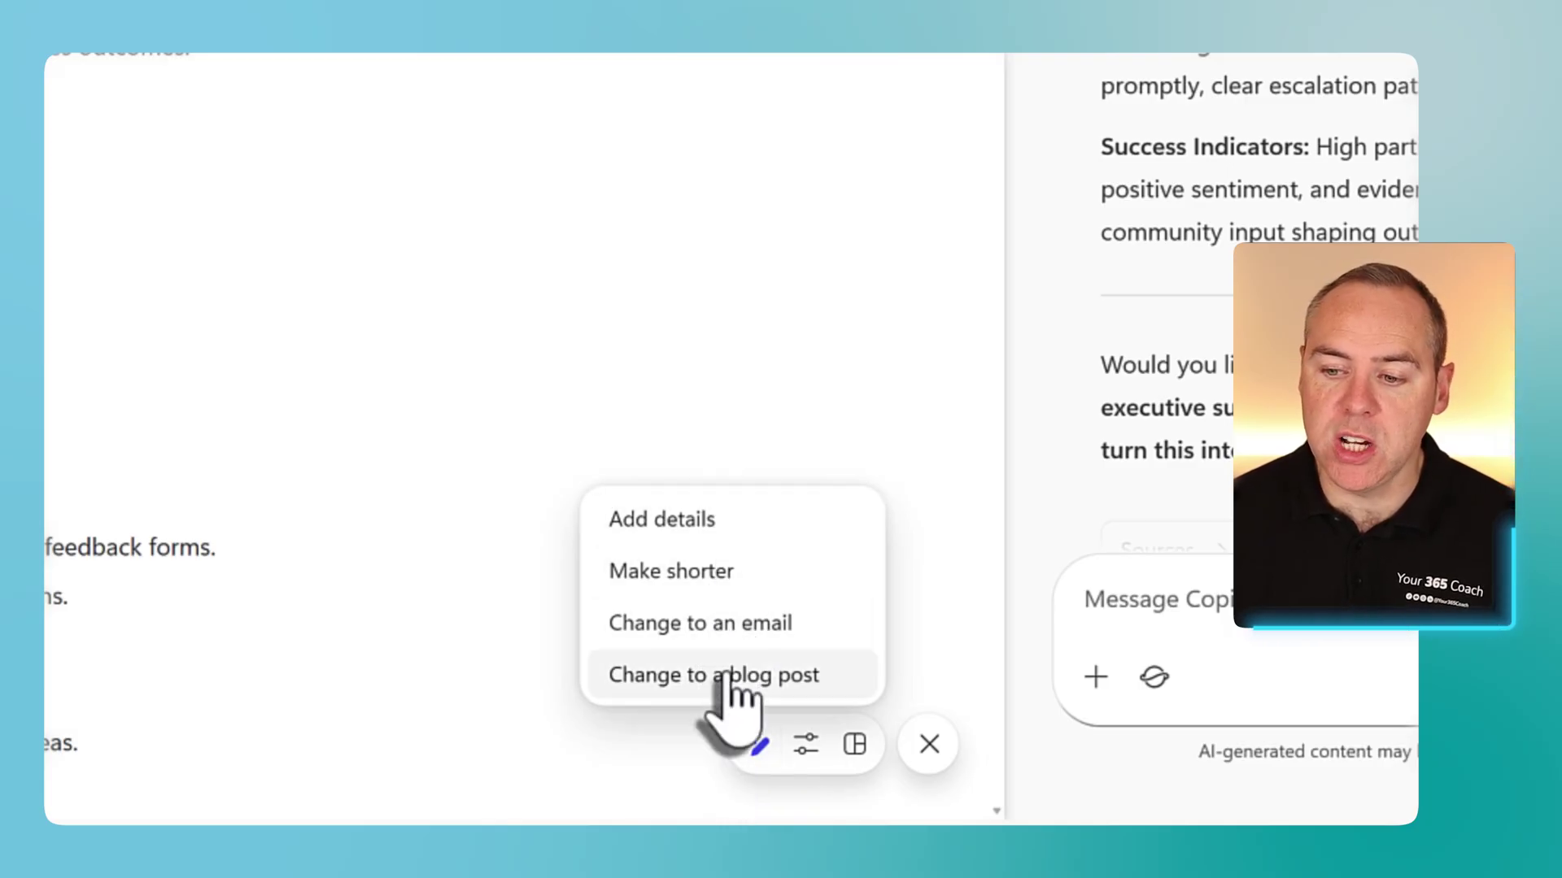
left_click(805, 744)
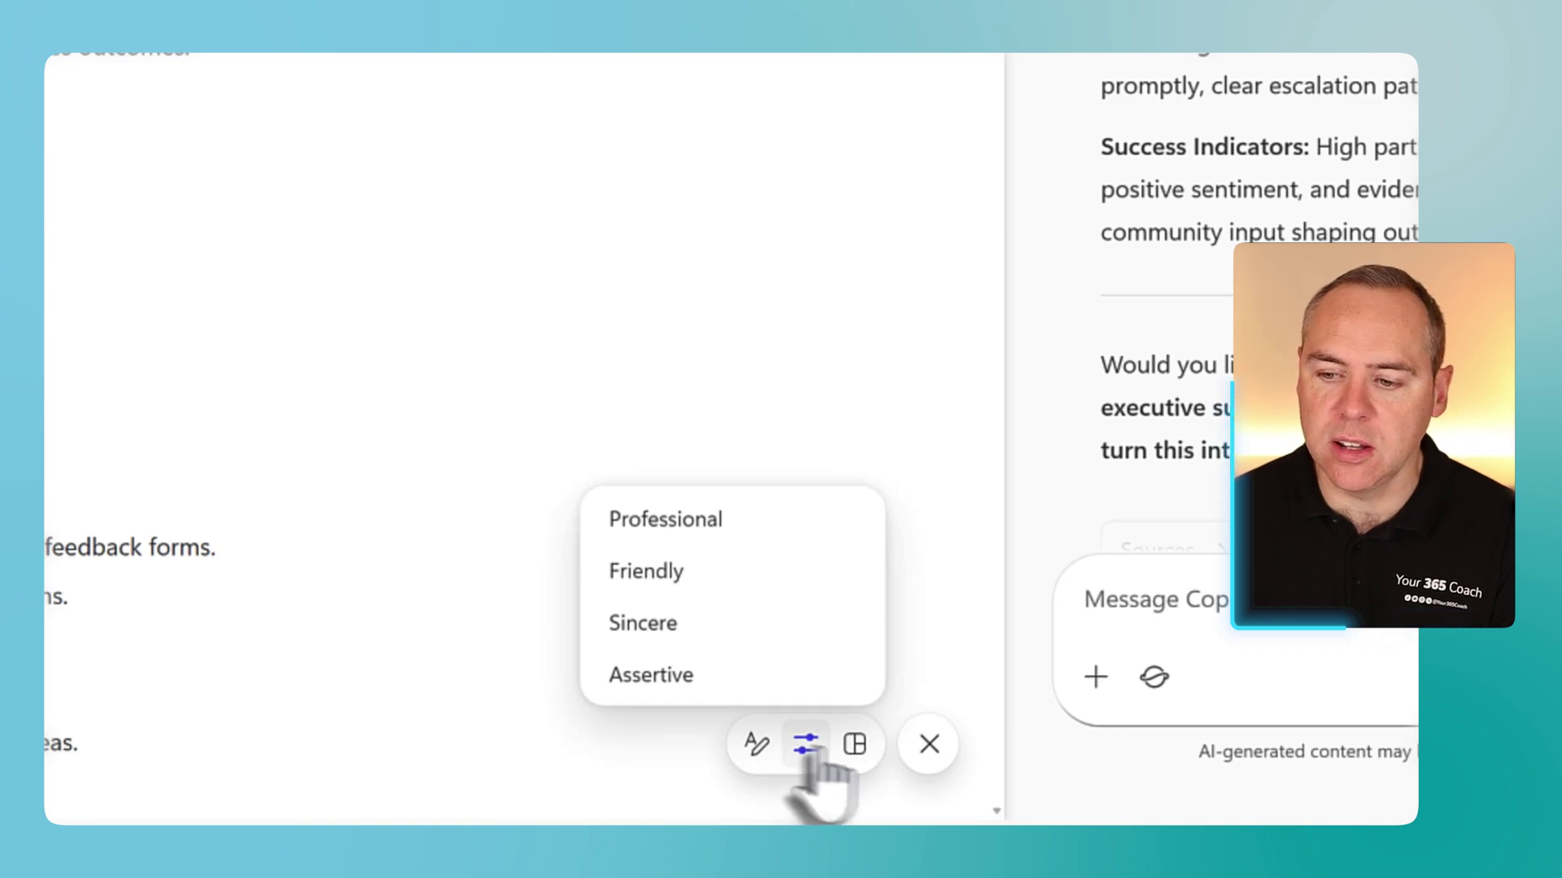
left_click(854, 745)
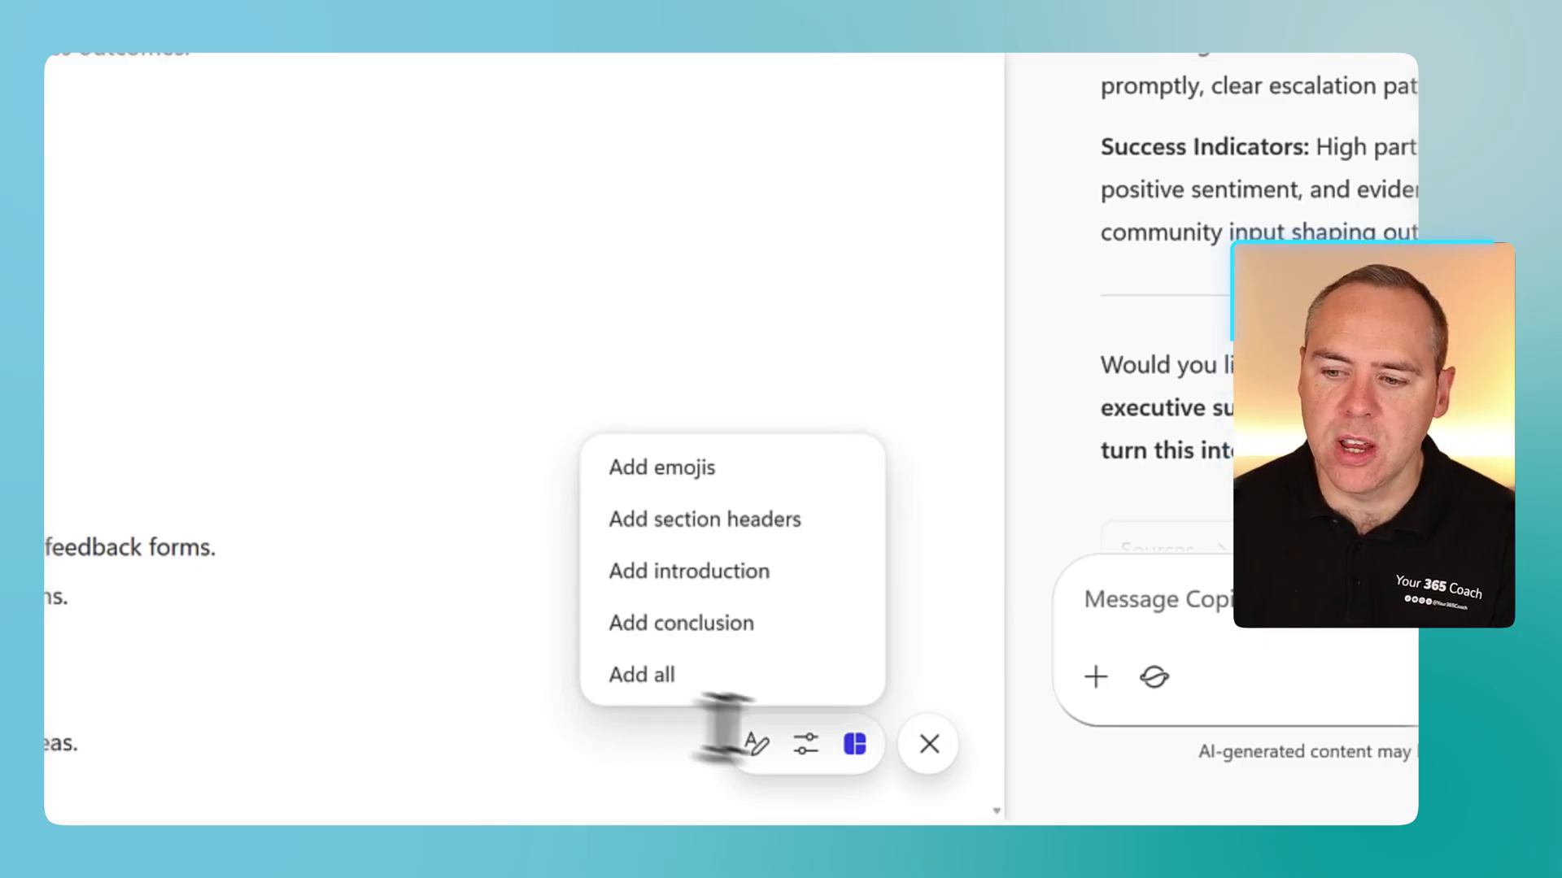
left_click(949, 656)
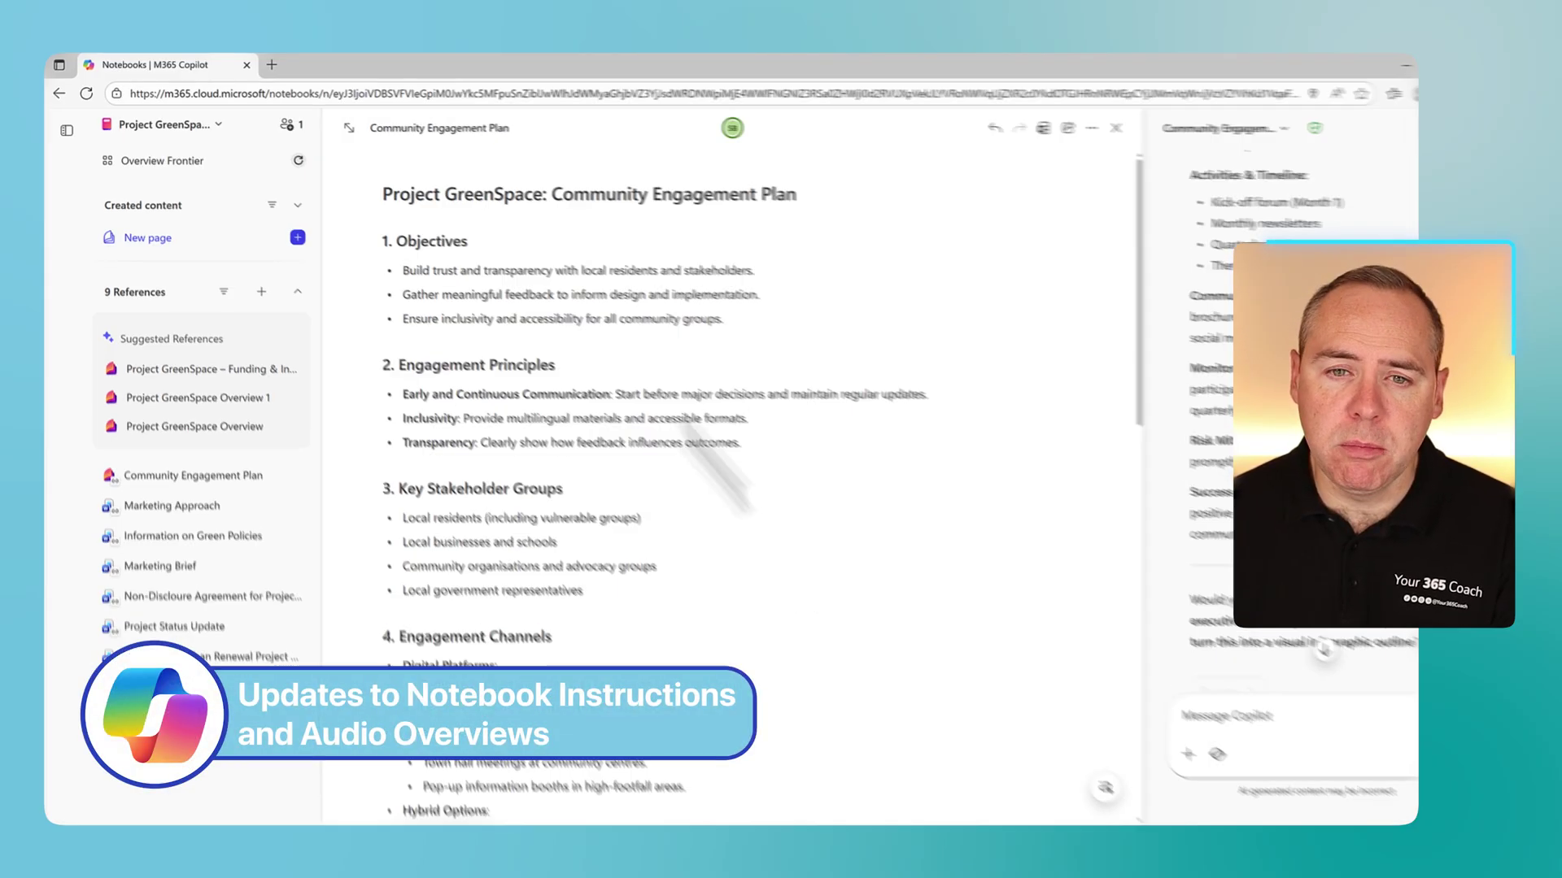
Step: Save notebook Copilot instructions asking for brief, professional bullet-point answers as a project aid
left_click(217, 126)
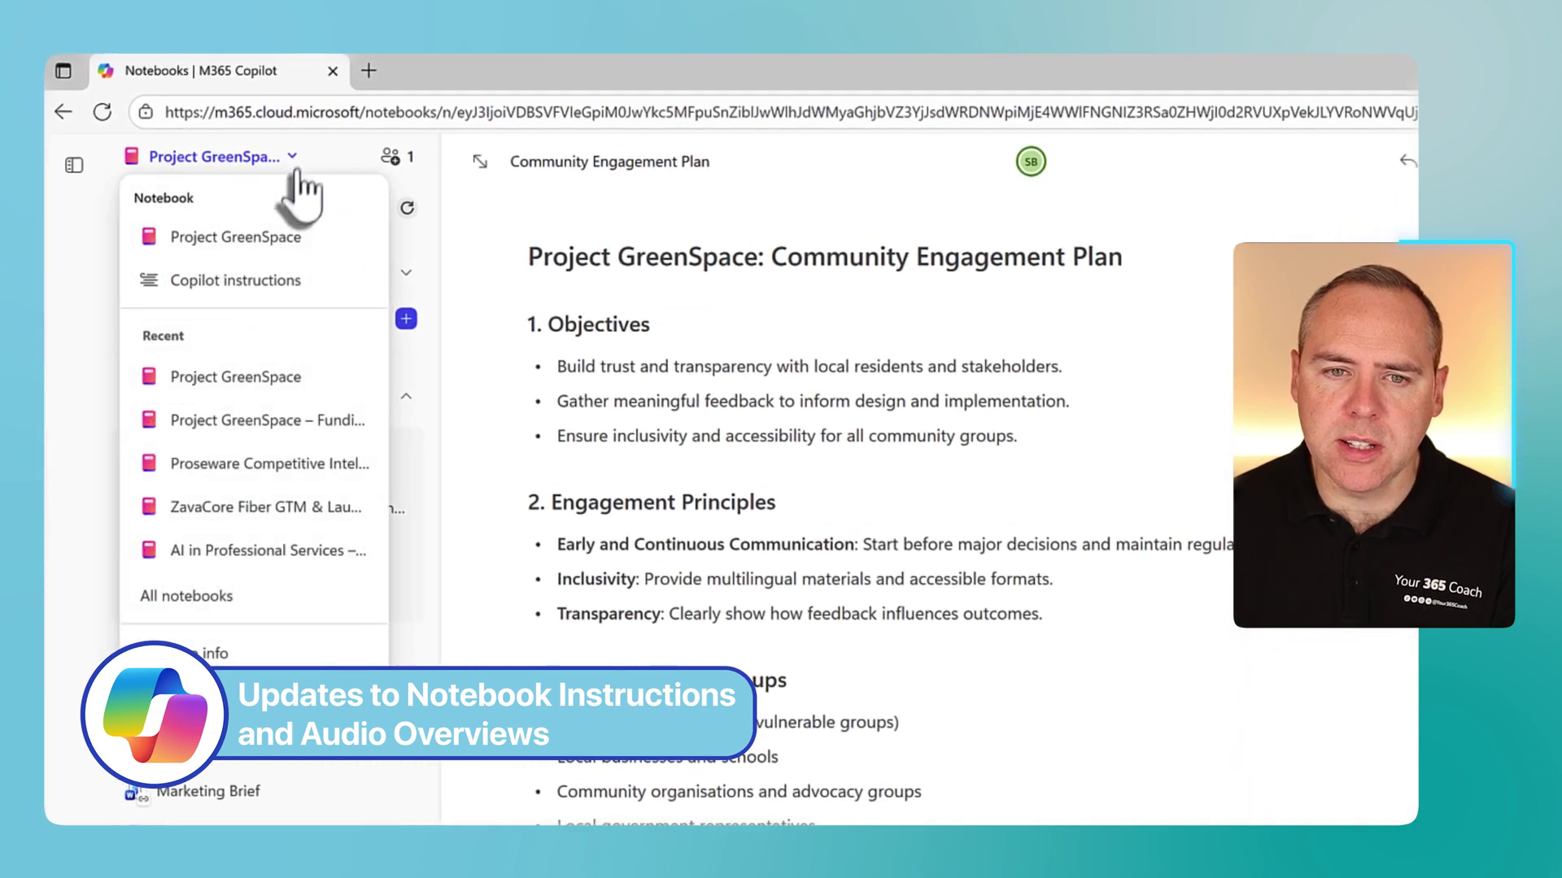
left_click(275, 297)
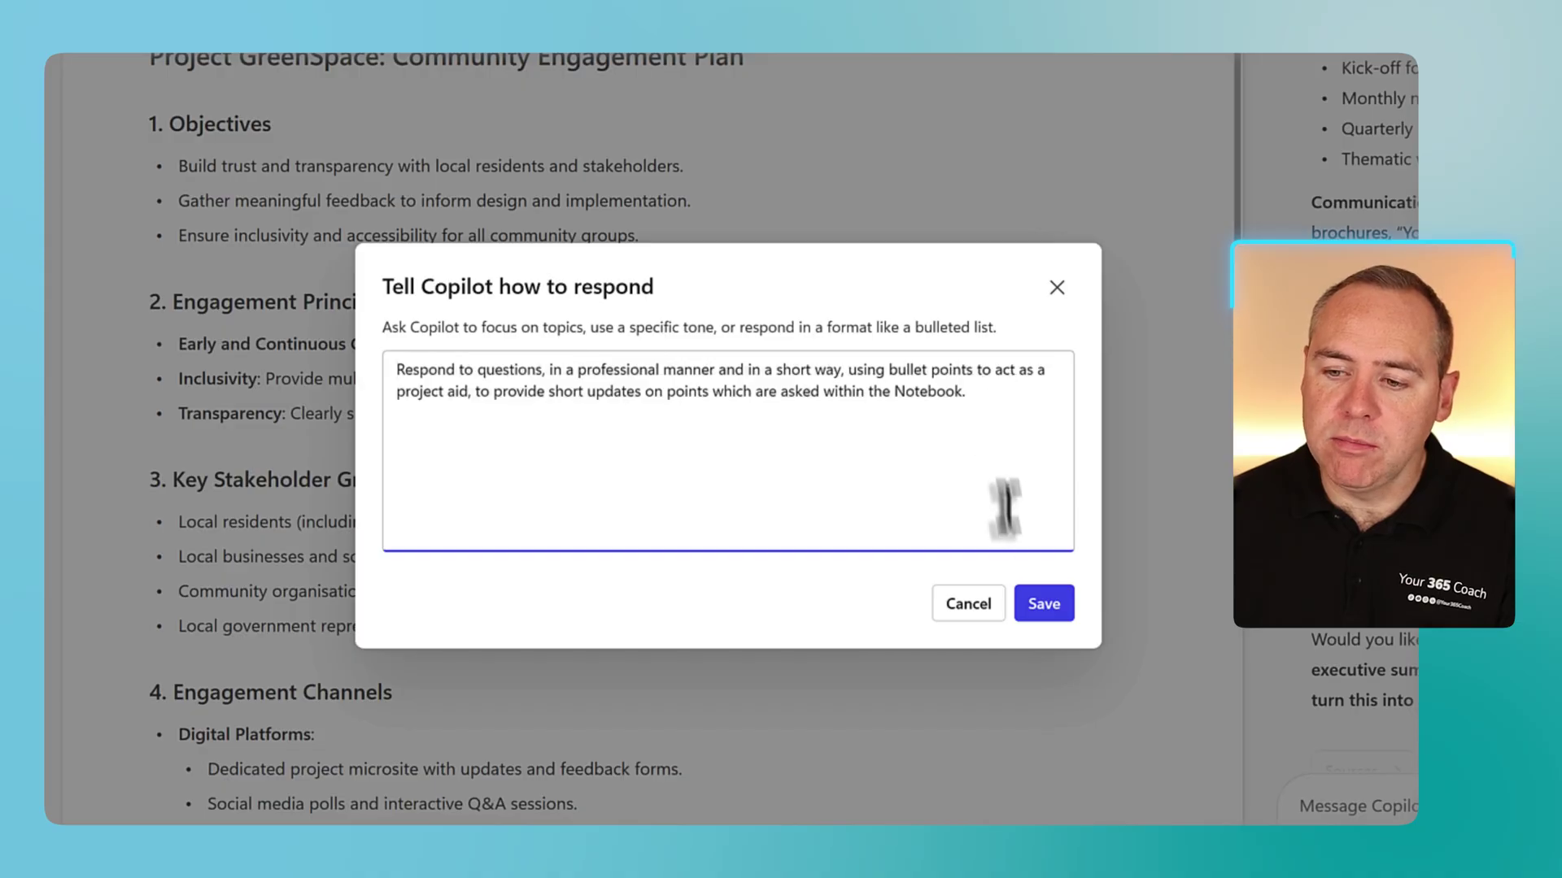
left_click(1042, 605)
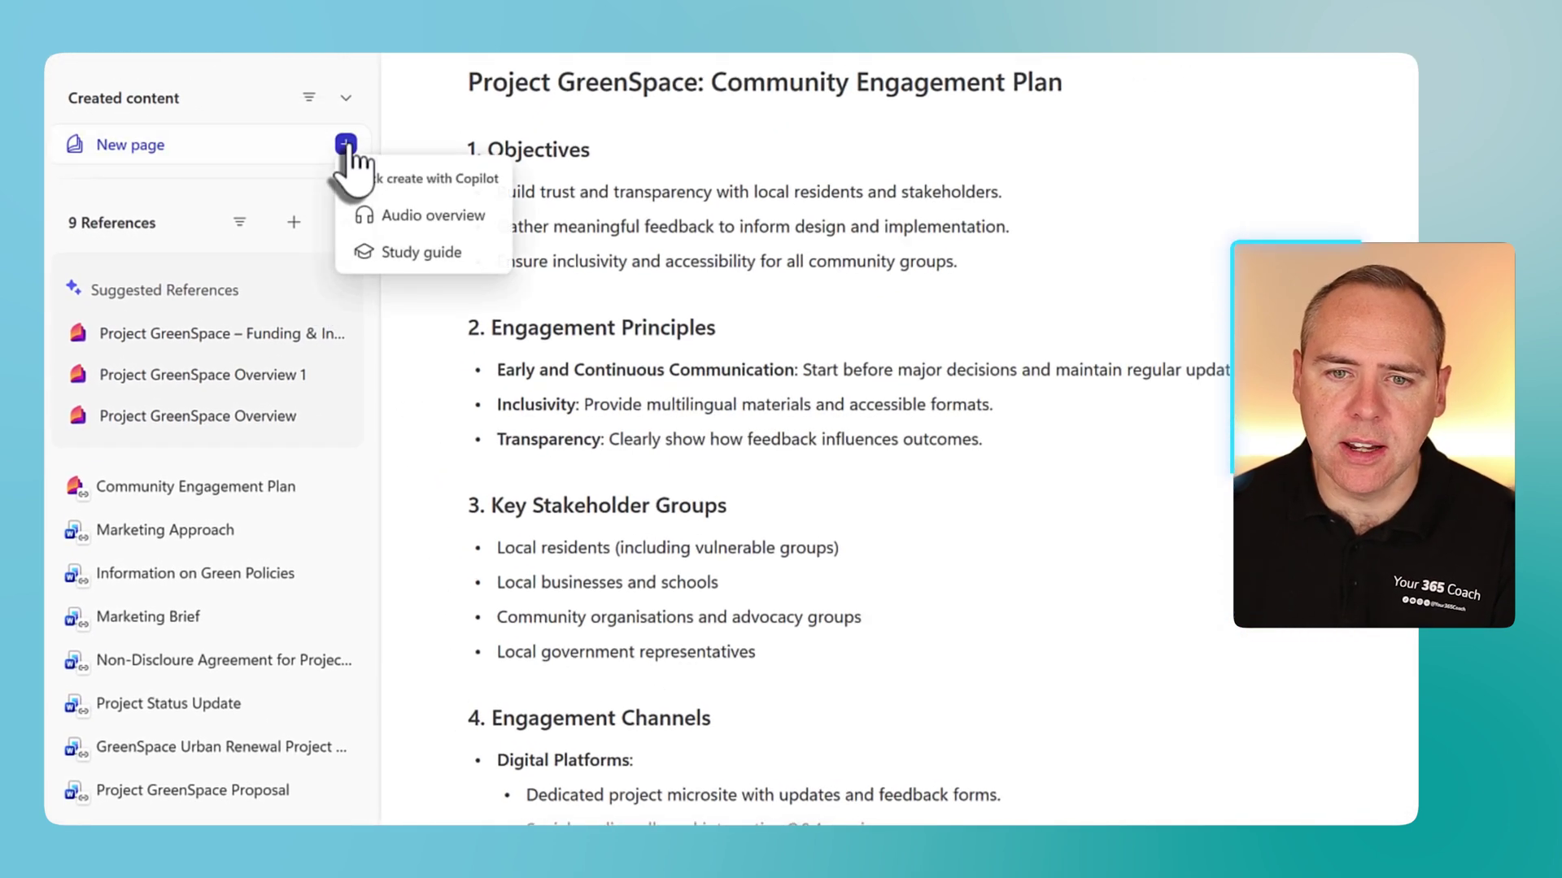
Step: Customize a new audio overview with Narration format, Steffan's voice, Casual style and Shorter length
left_click(404, 228)
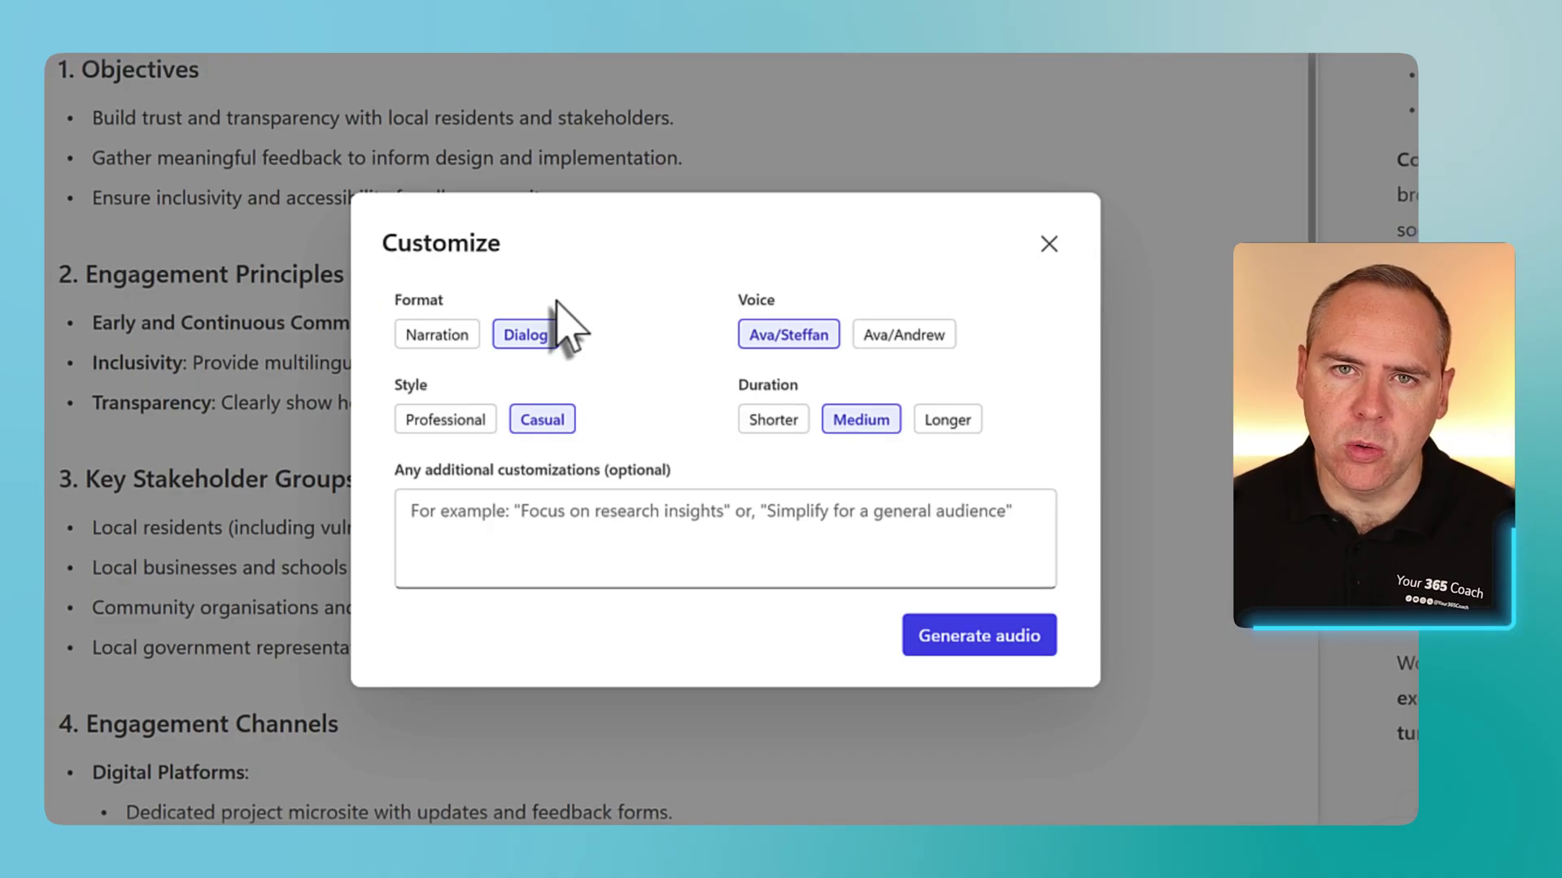
left_click(449, 338)
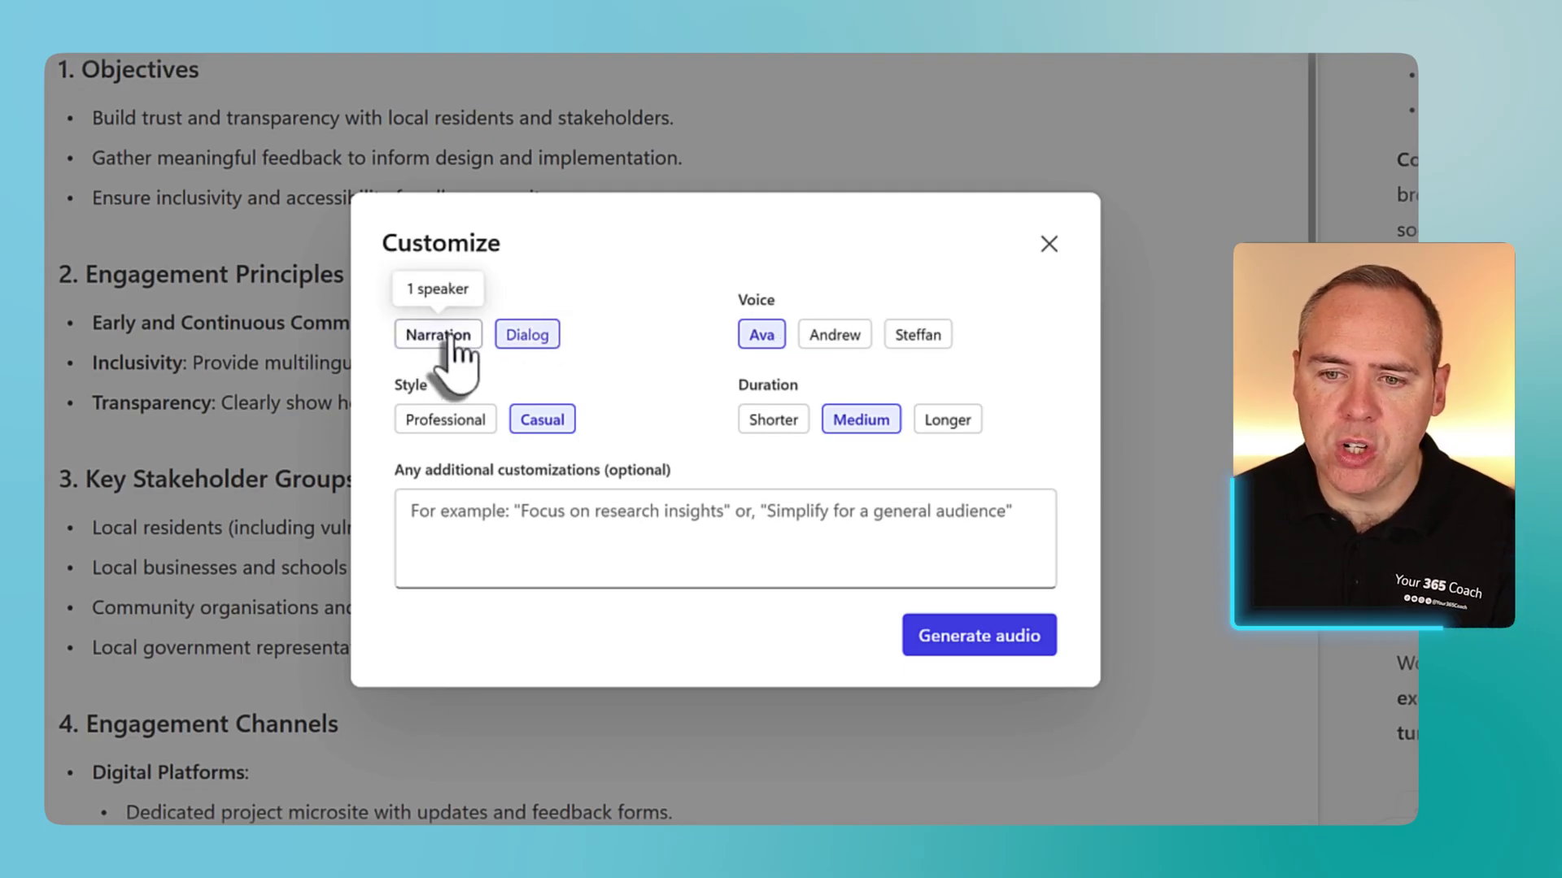
left_click(828, 340)
left_click(923, 348)
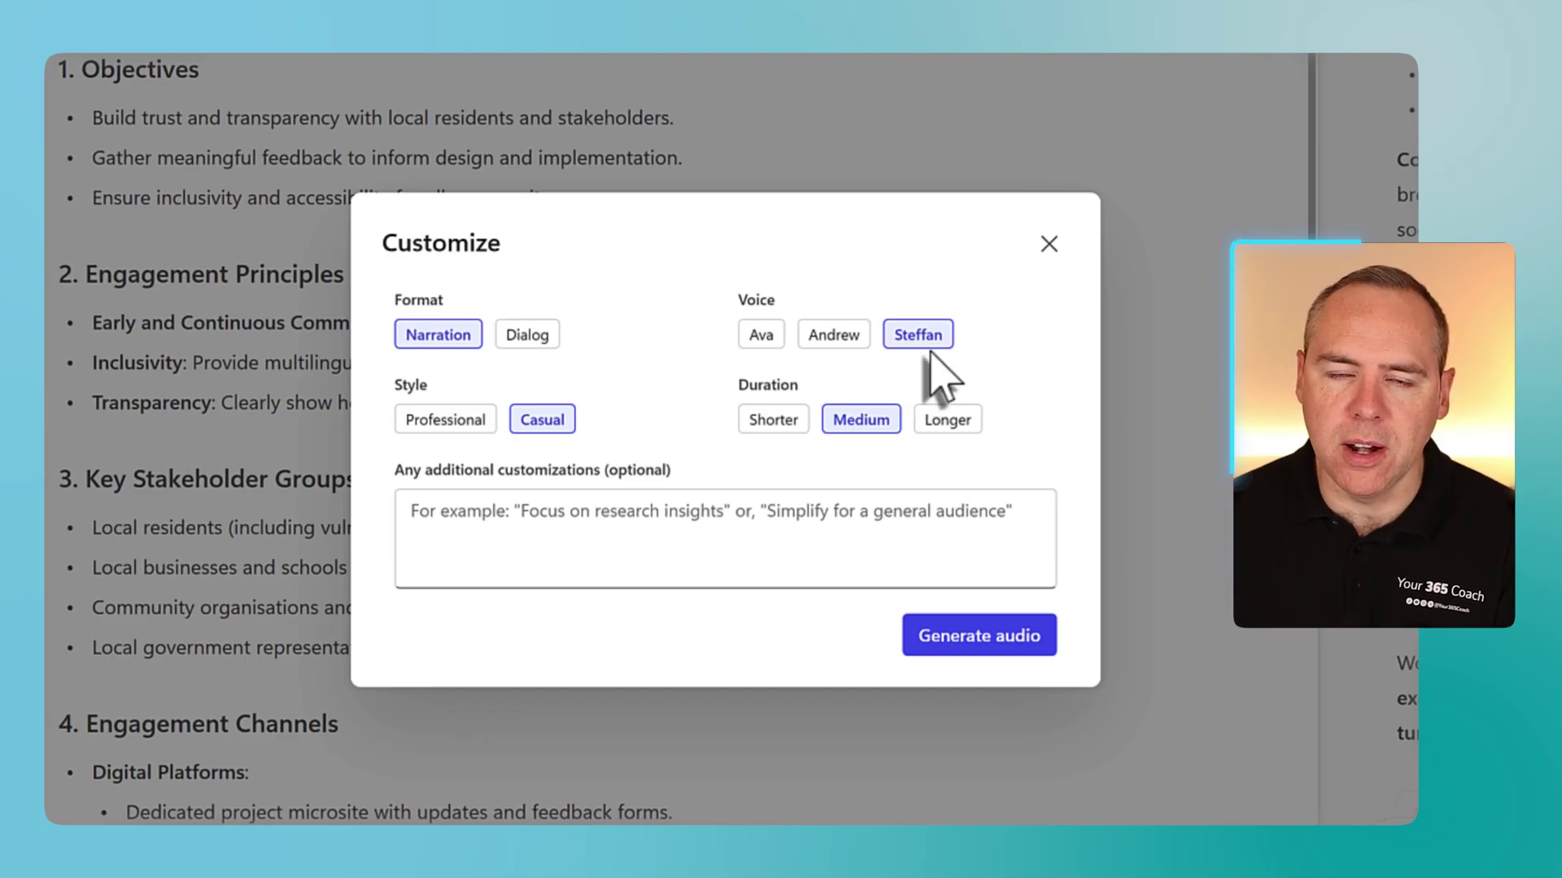
left_click(441, 423)
left_click(542, 423)
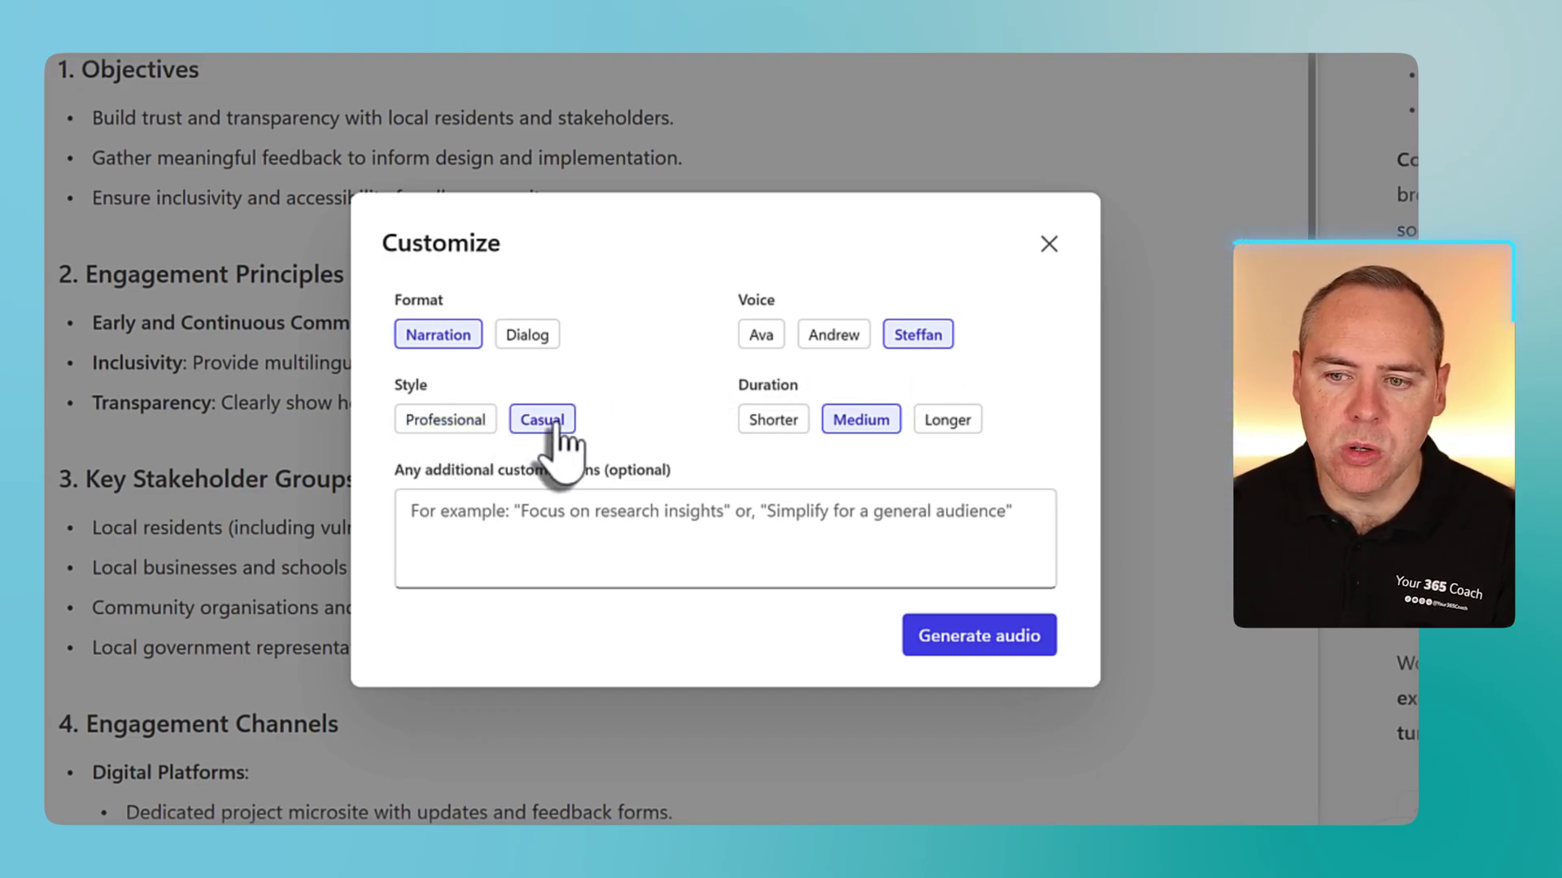
left_click(777, 429)
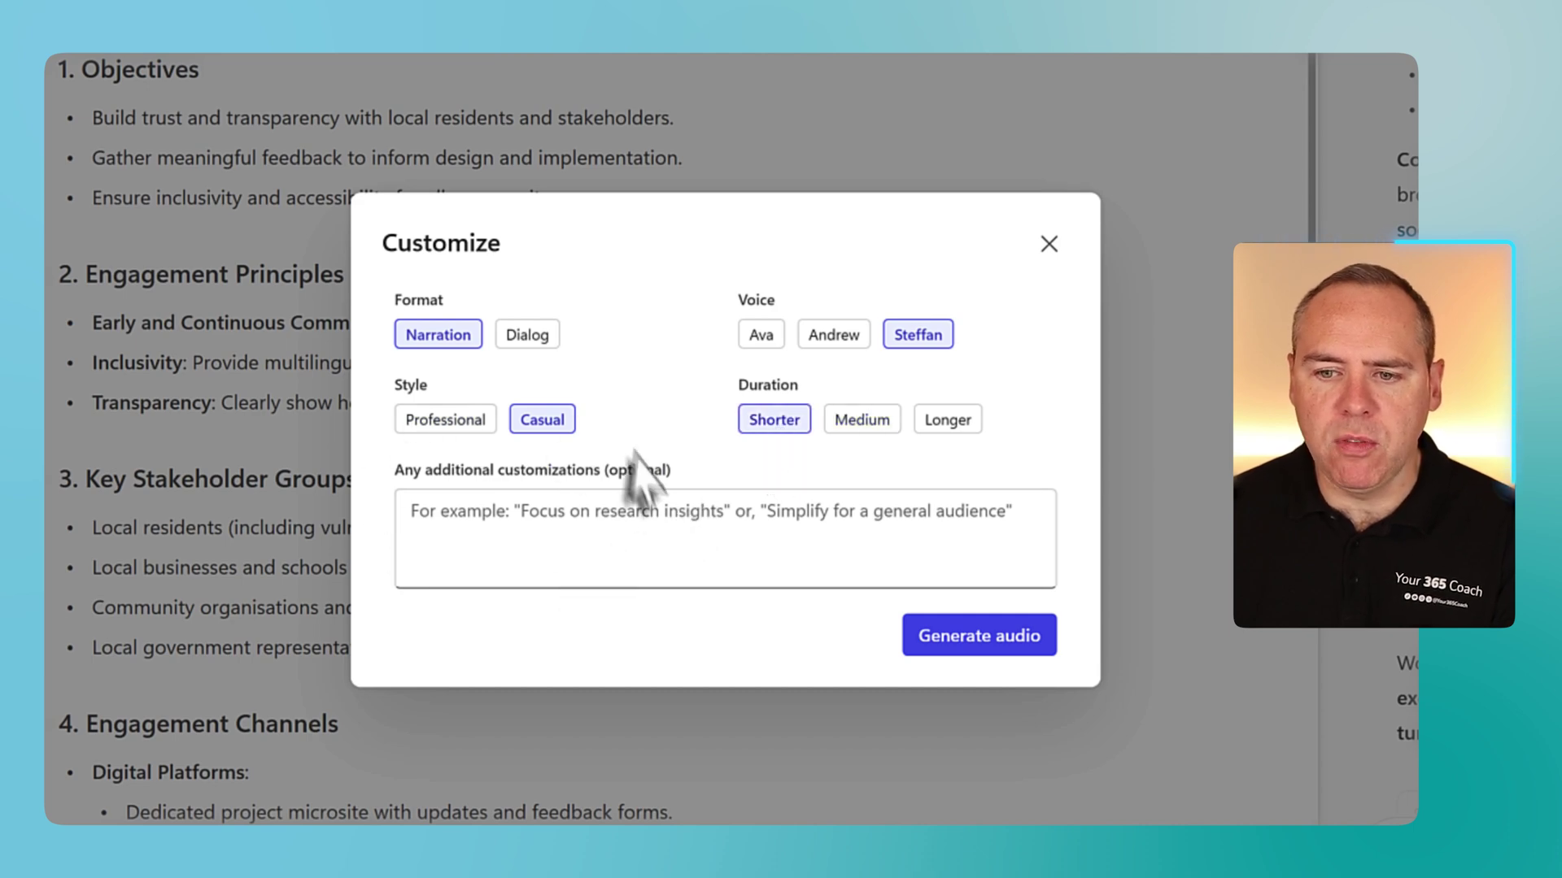
left_click(649, 546)
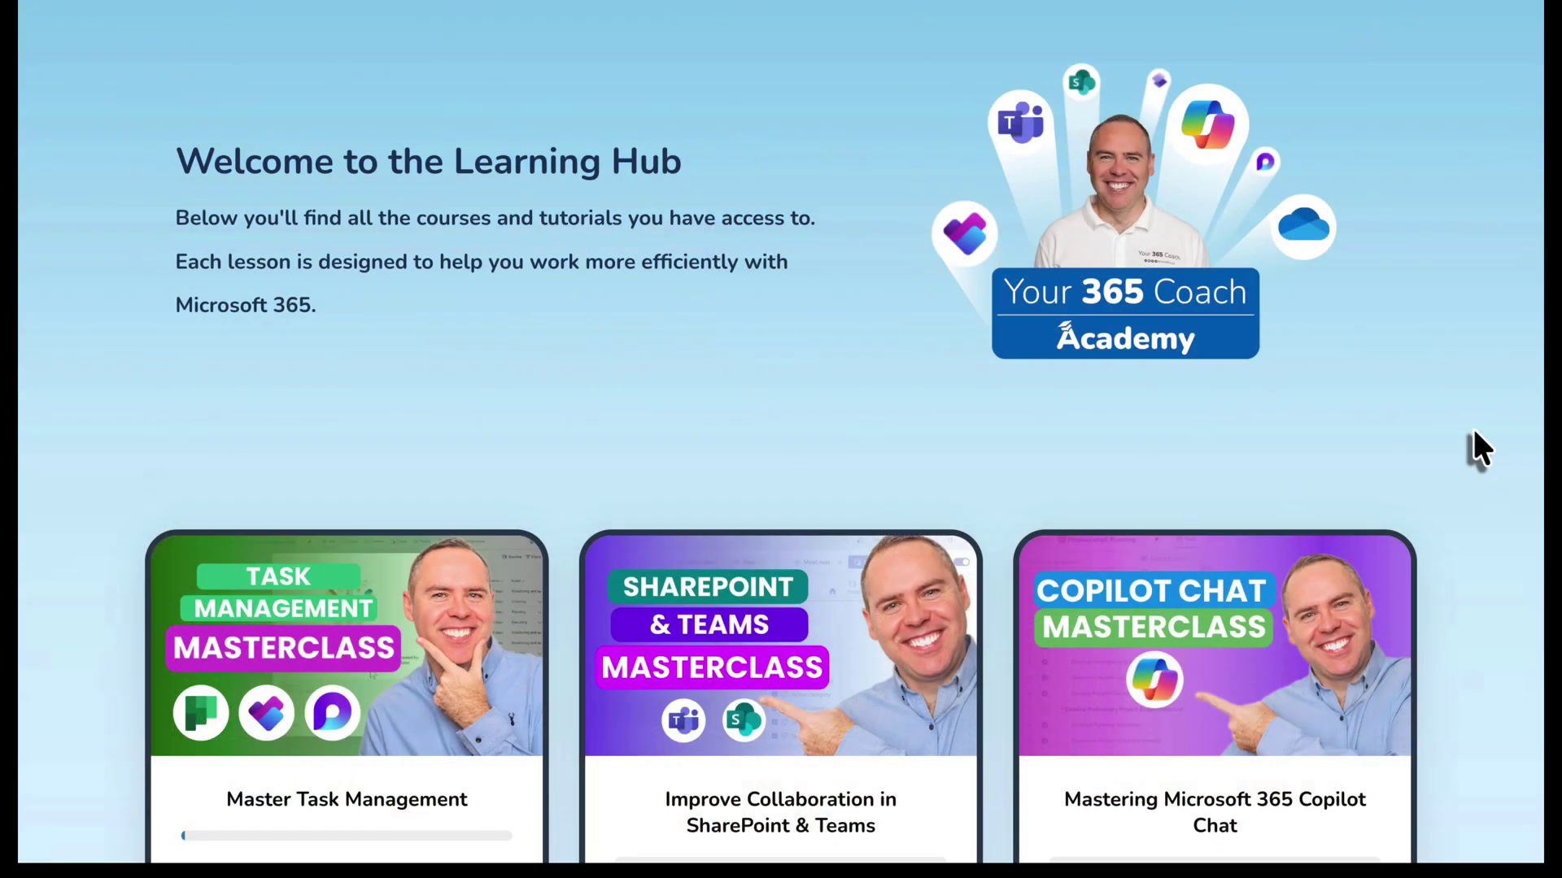
Step: Scroll the Learning Hub down to the YouTube collection, learning resources and live sessions courses
scroll(1472, 442, "down", 3)
scroll(1473, 433, "down", 5)
scroll(1474, 448, "down", 6)
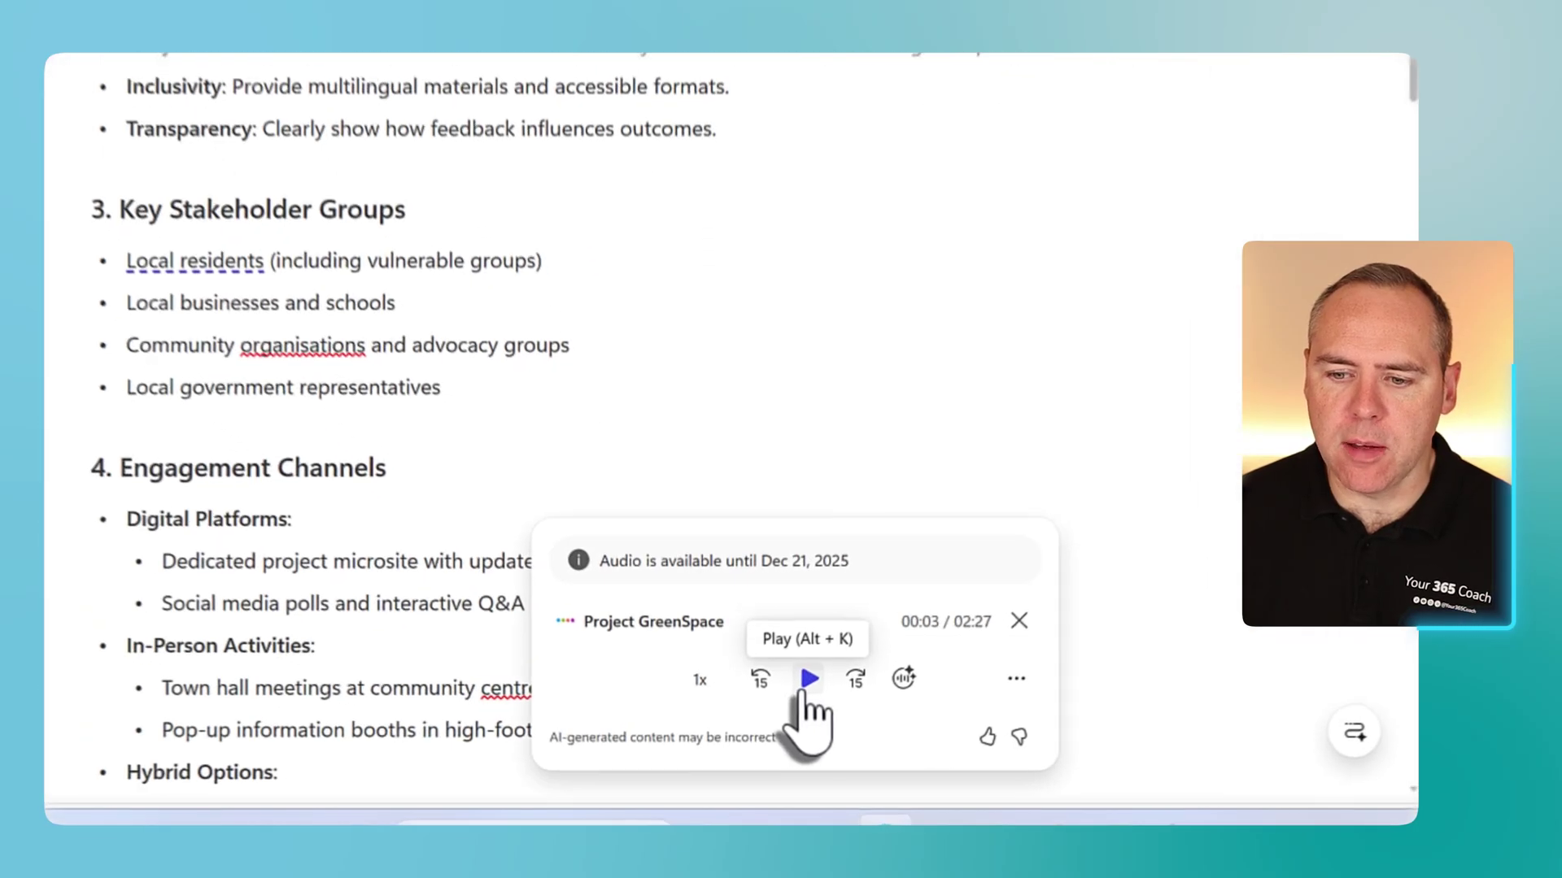
Step: Play the 2:27 Project GreenSpace audio overview, check its Customize and more options, then close it
left_click(808, 682)
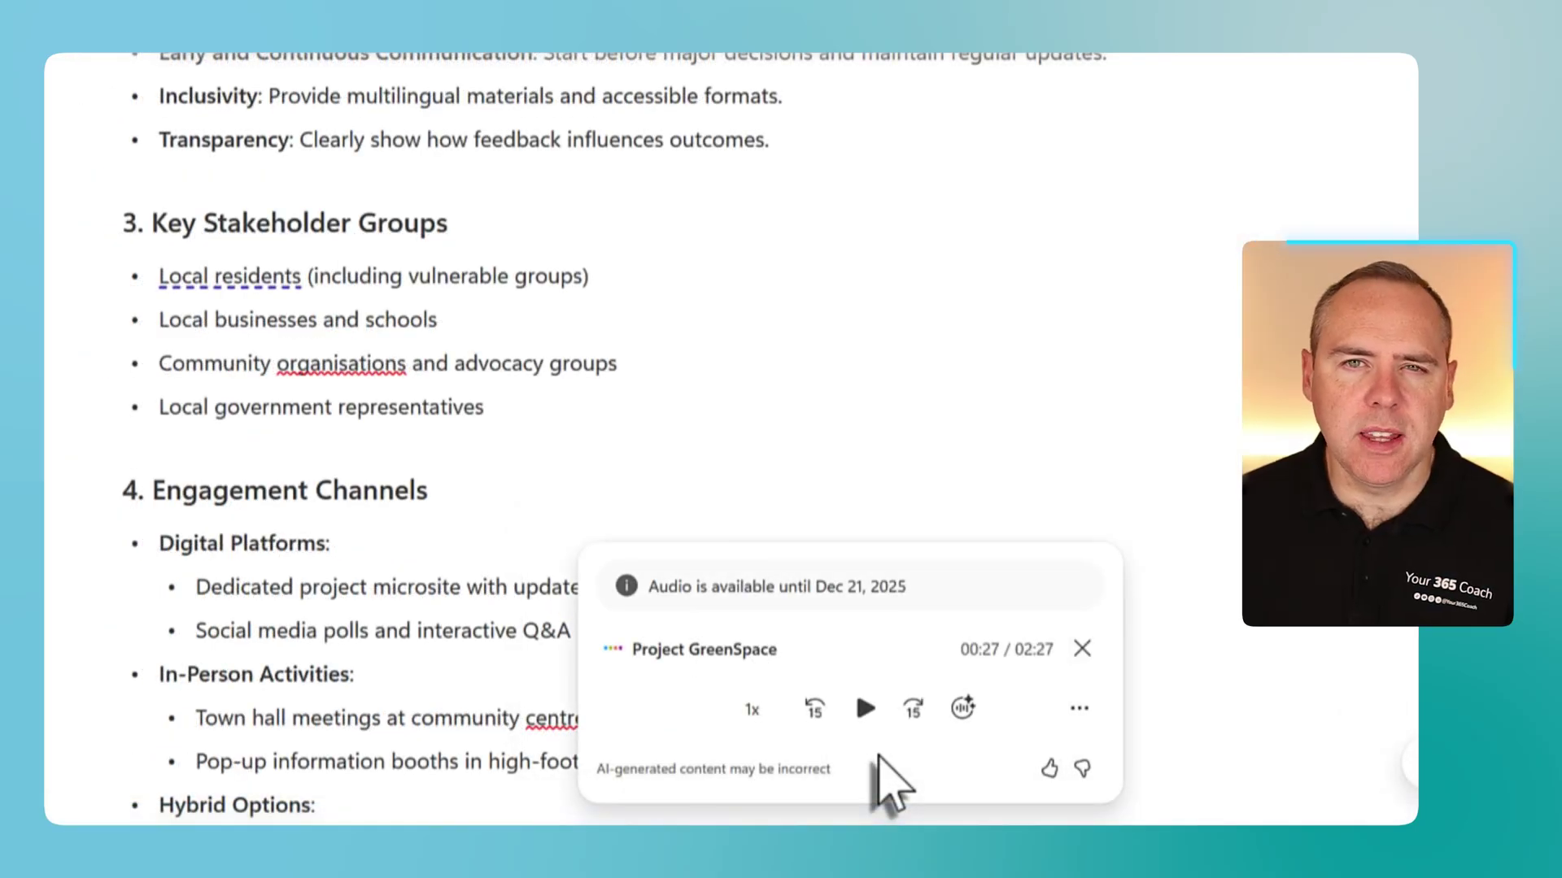
left_click(964, 707)
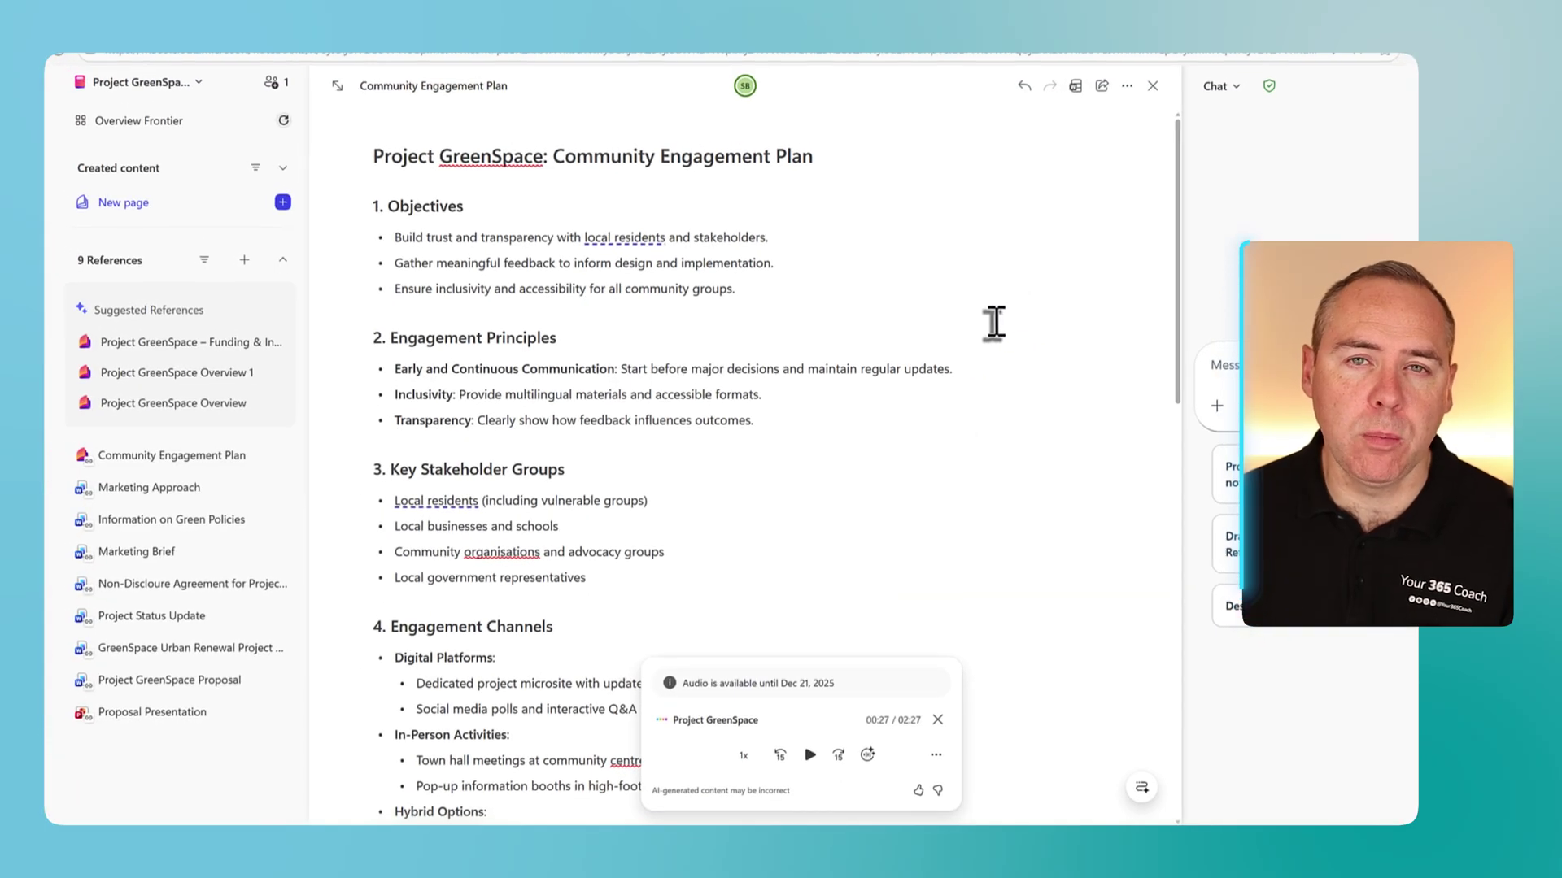
left_click(944, 752)
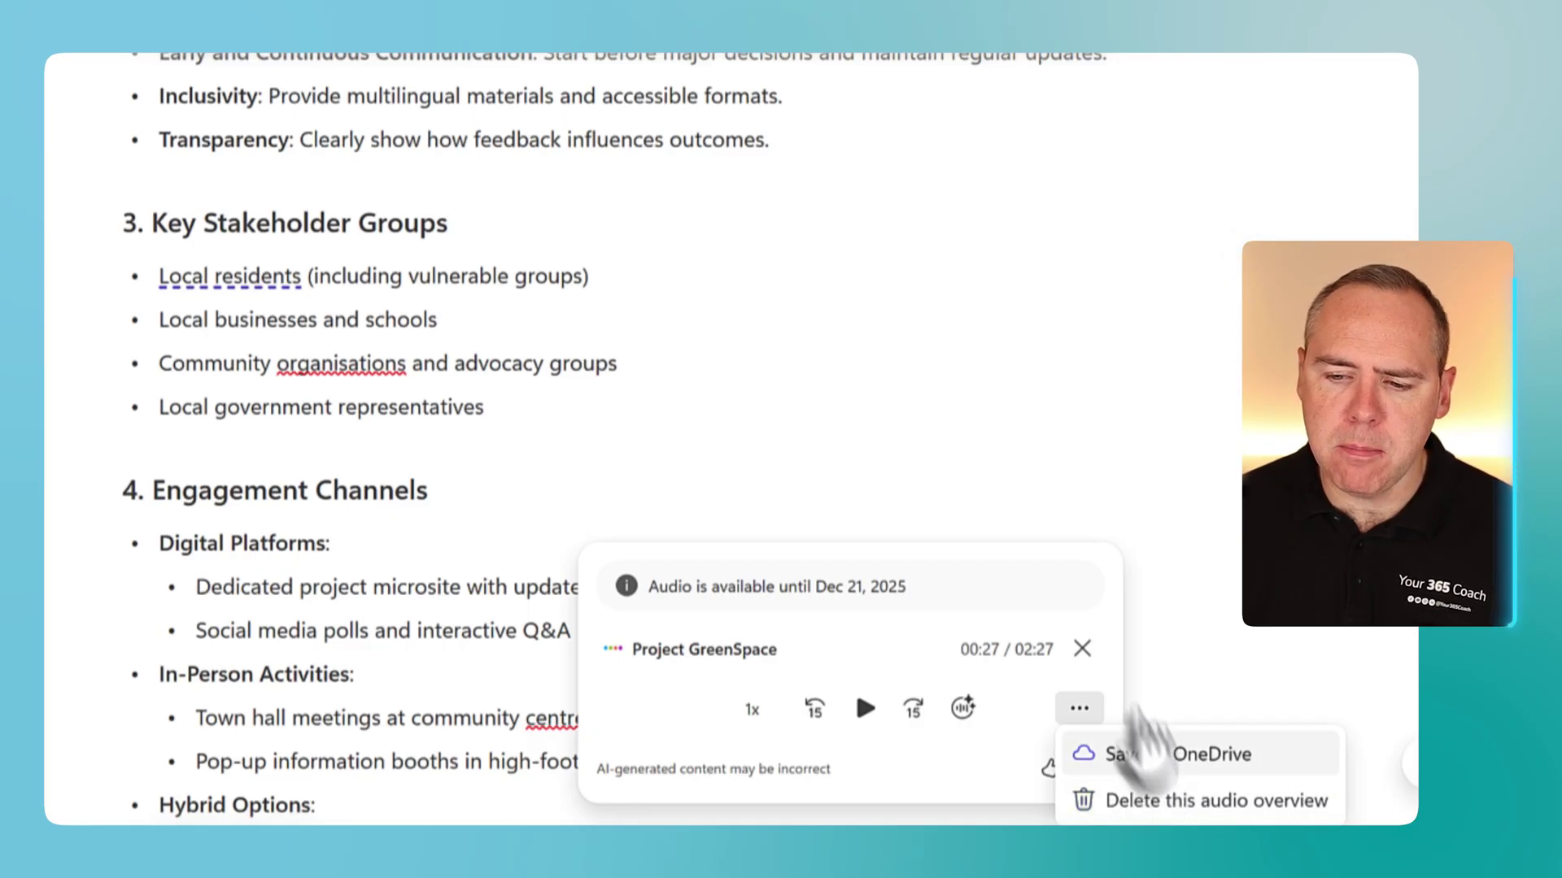
left_click(1082, 649)
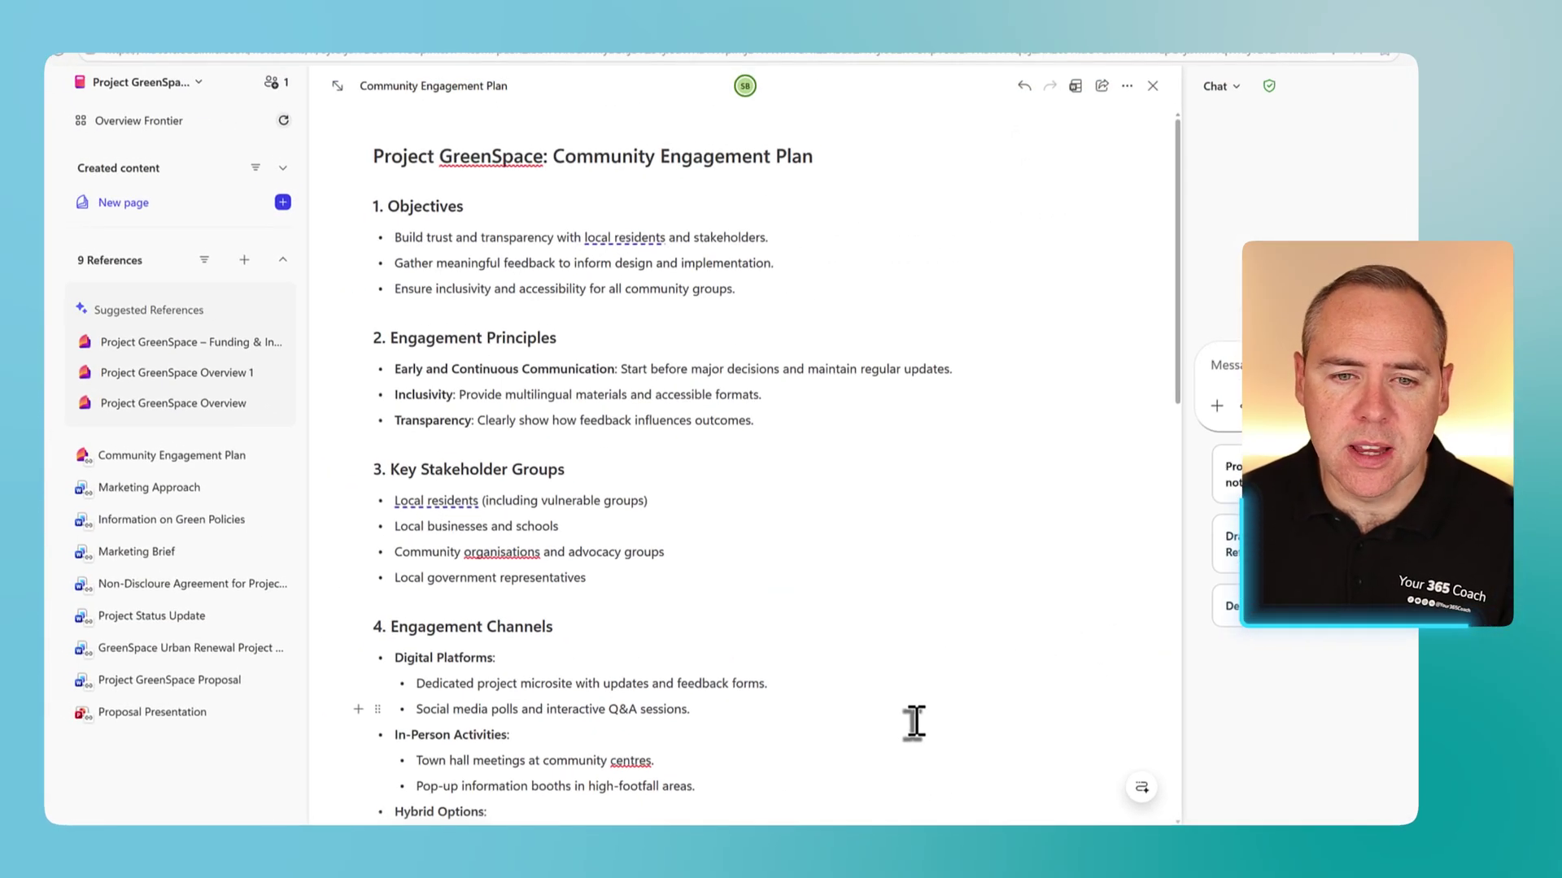
Step: Expand Created content in the sidebar and open the Project GreenSpace.mp3 audio overview
left_click(280, 260)
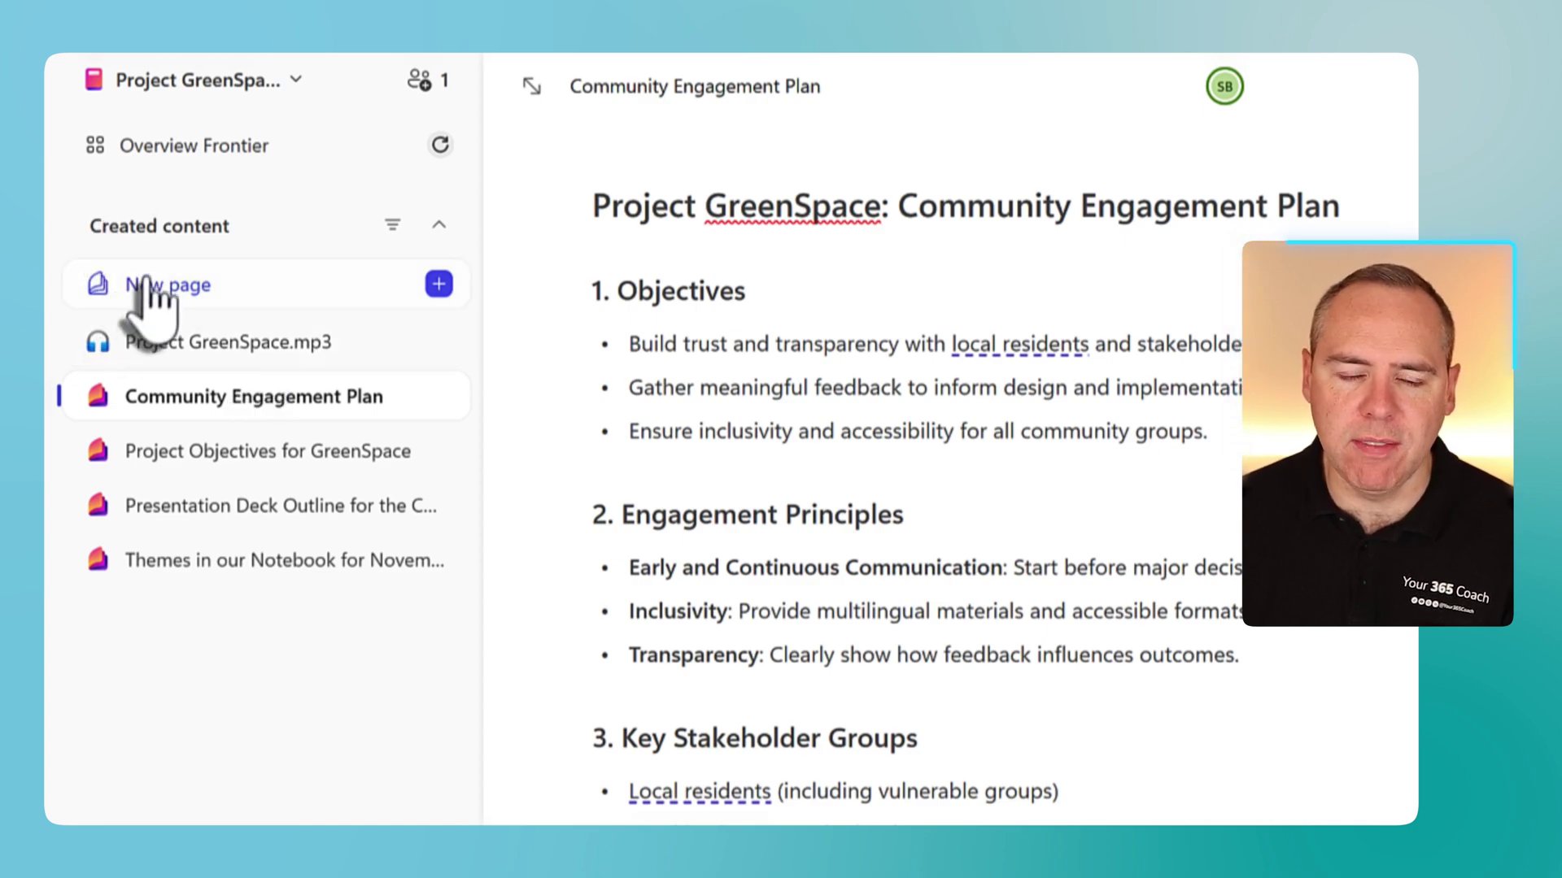
left_click(145, 345)
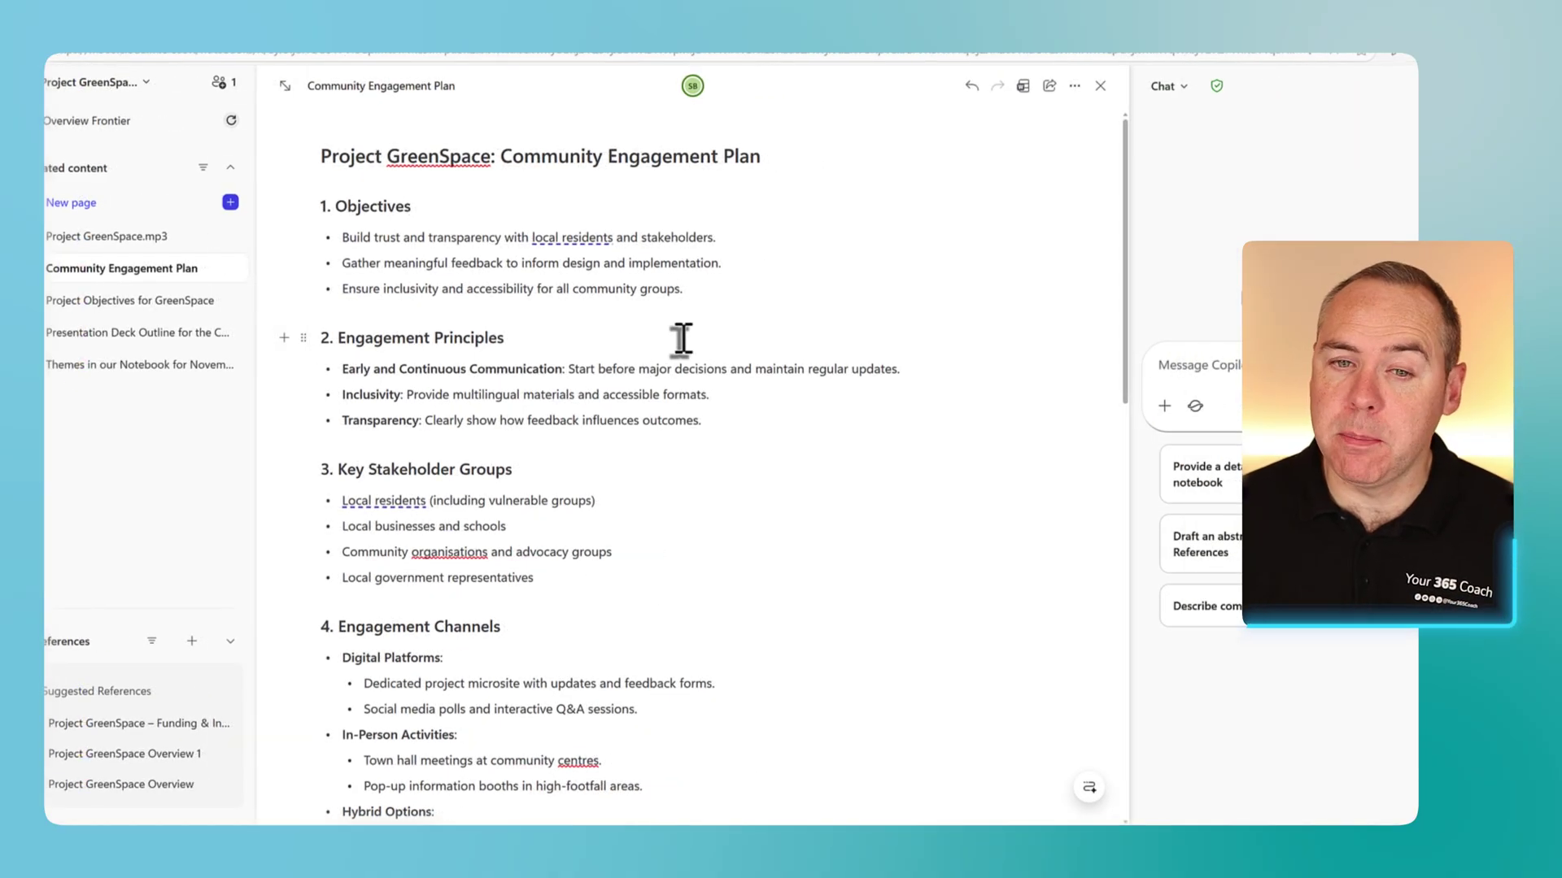
Step: Generate a Topic pages–only study guide from the five suggested GreenSpace topics
left_click(231, 203)
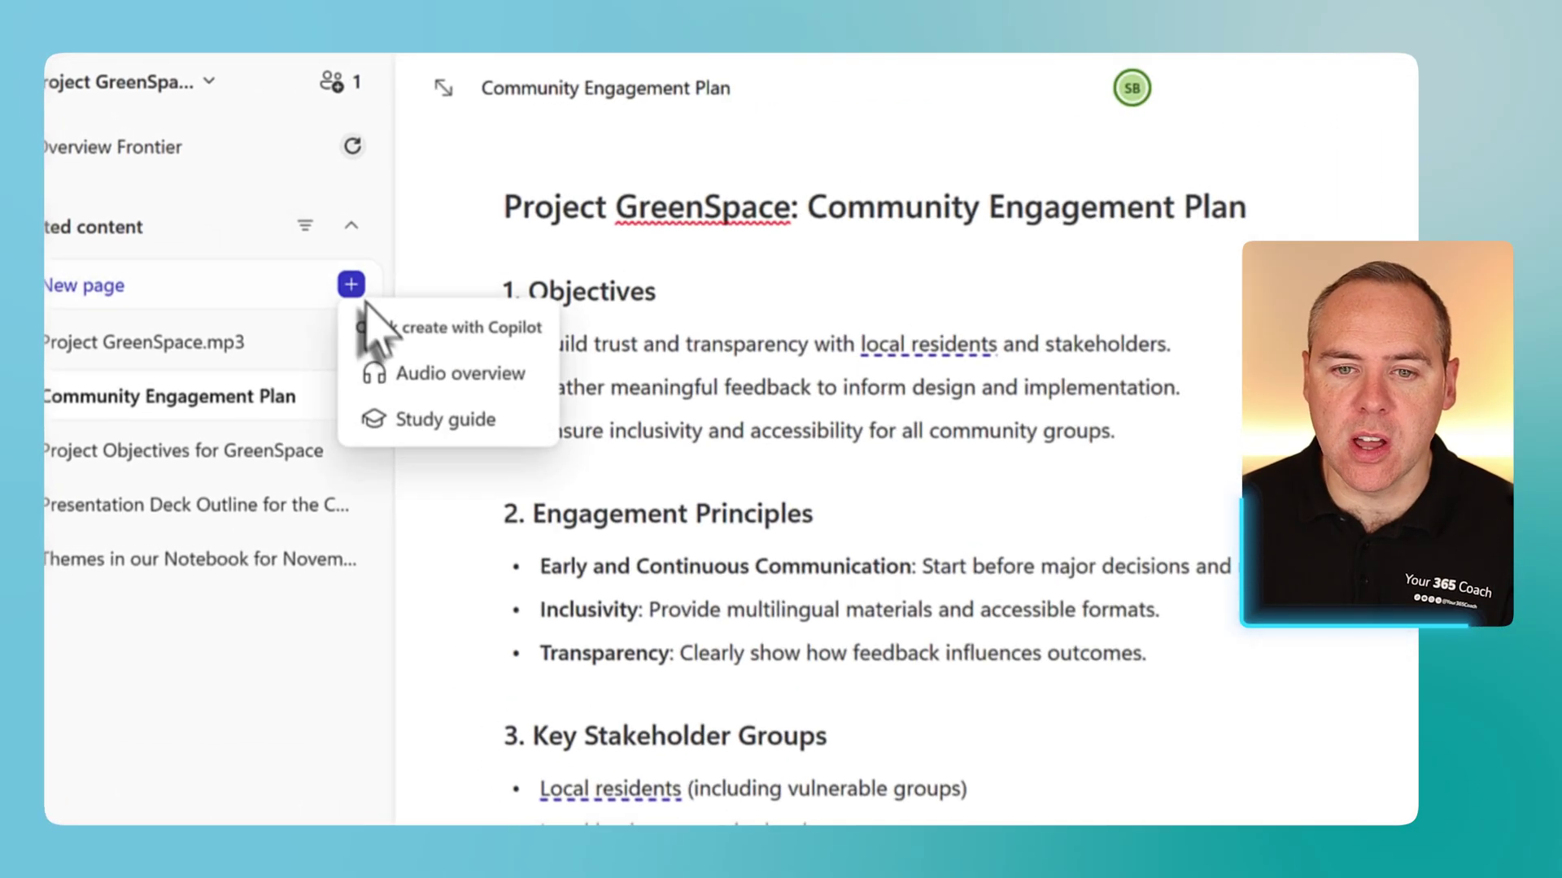
left_click(434, 418)
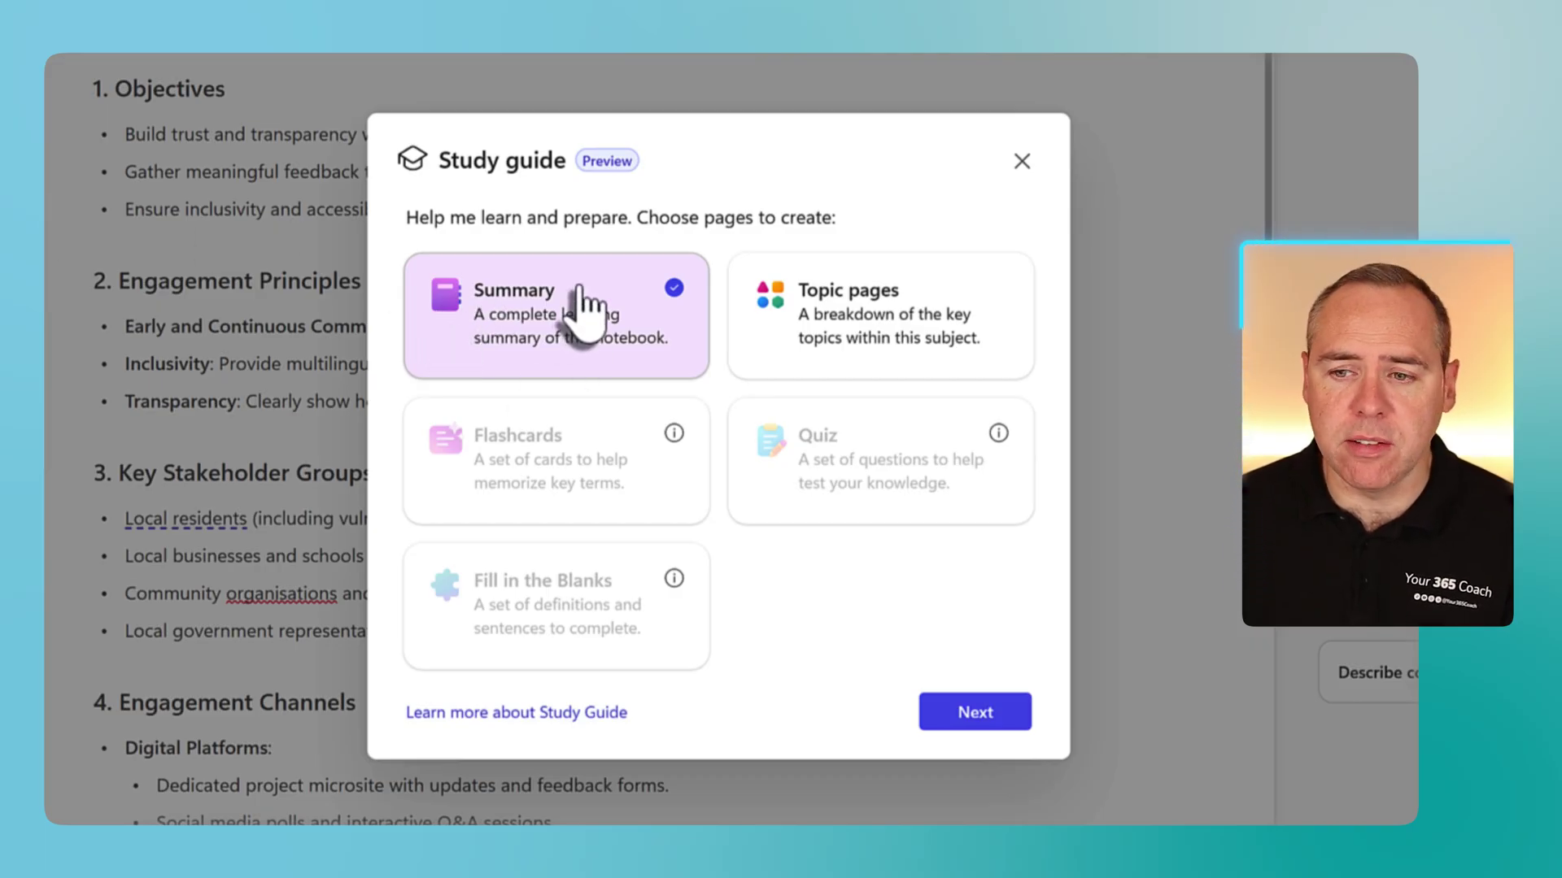
left_click(822, 362)
left_click(615, 321)
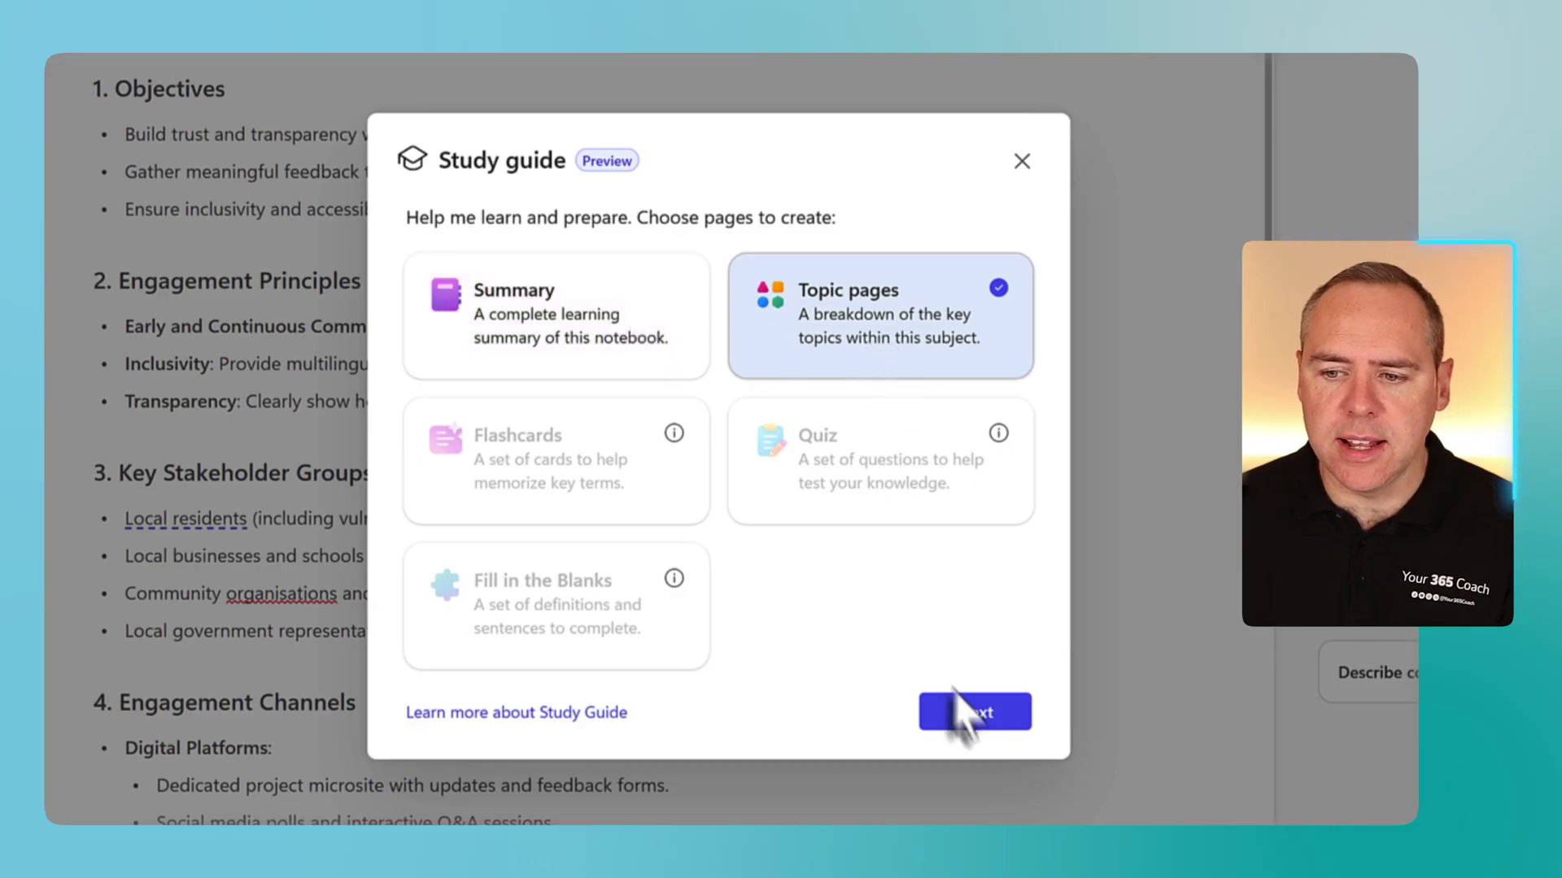
left_click(972, 713)
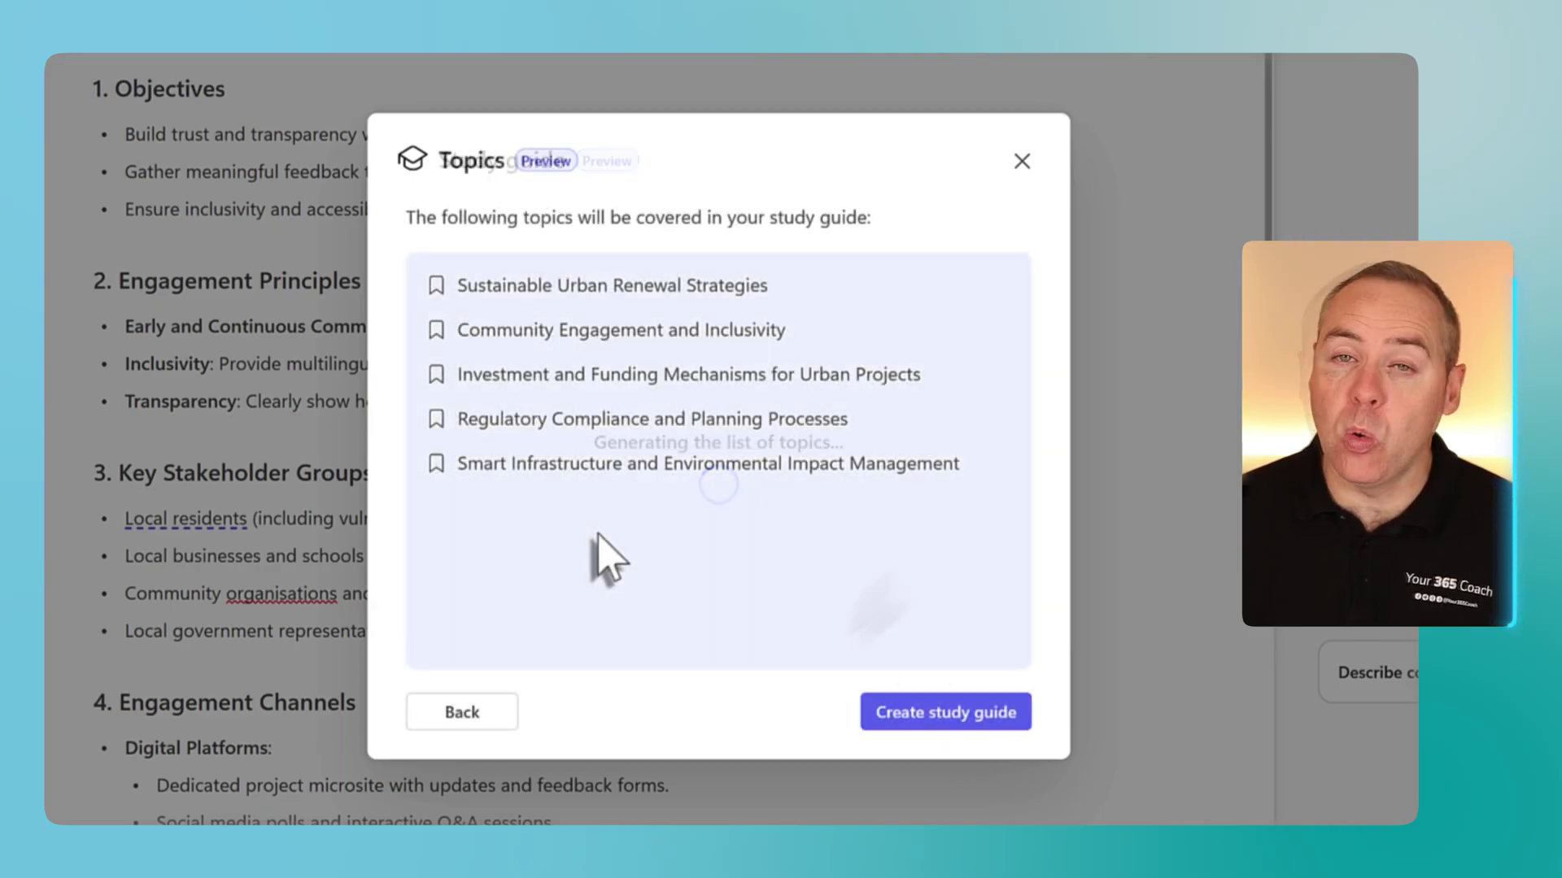
left_click(915, 720)
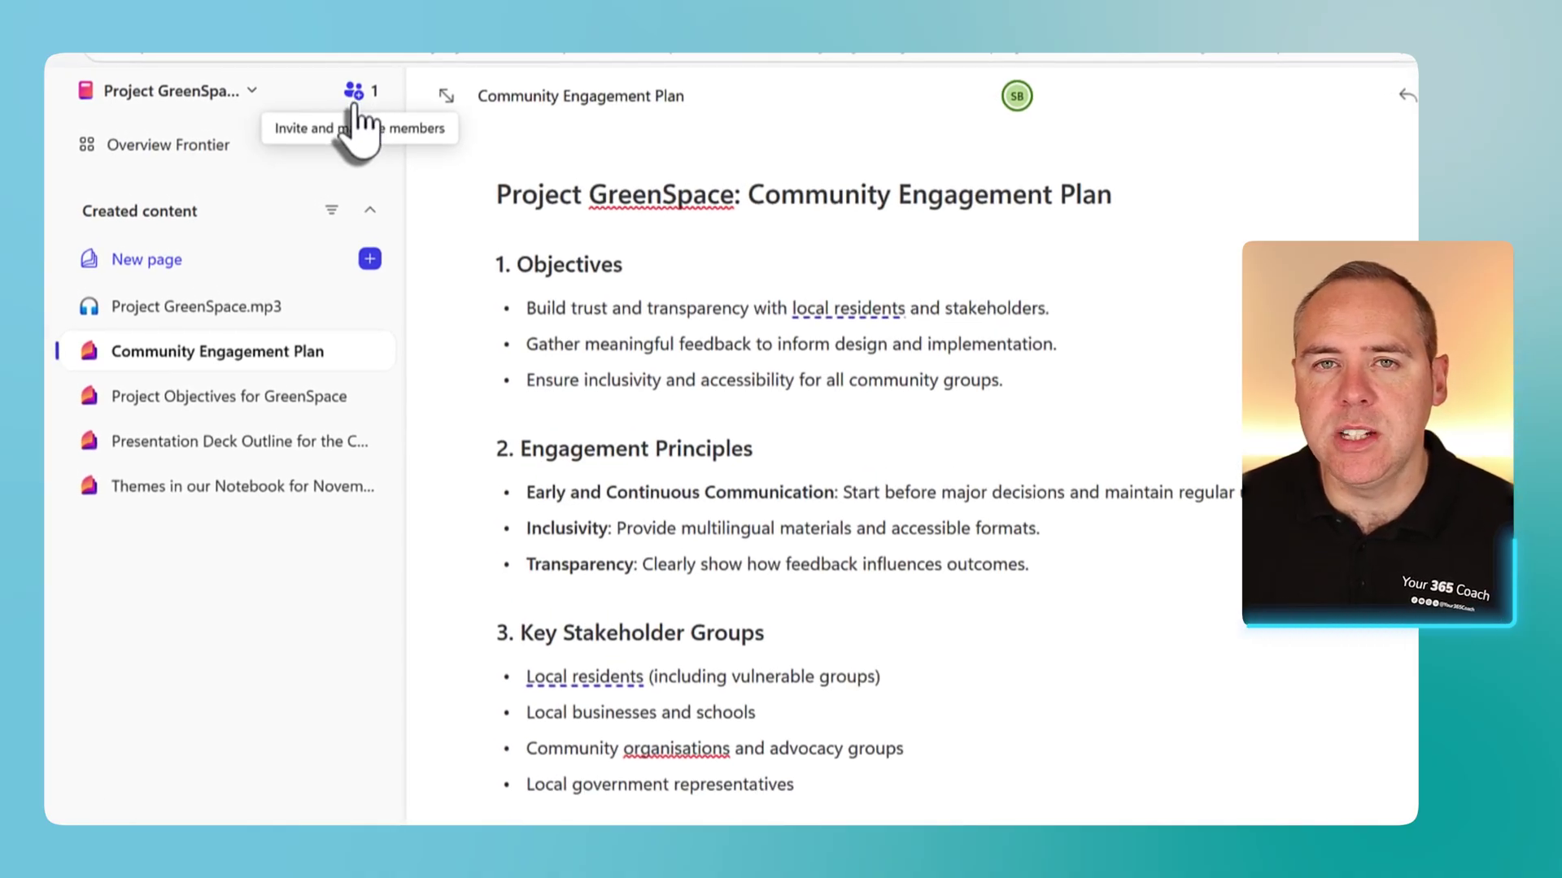
Step: Invite a colleague to the Project GreenSpace notebook as an editor
left_click(354, 91)
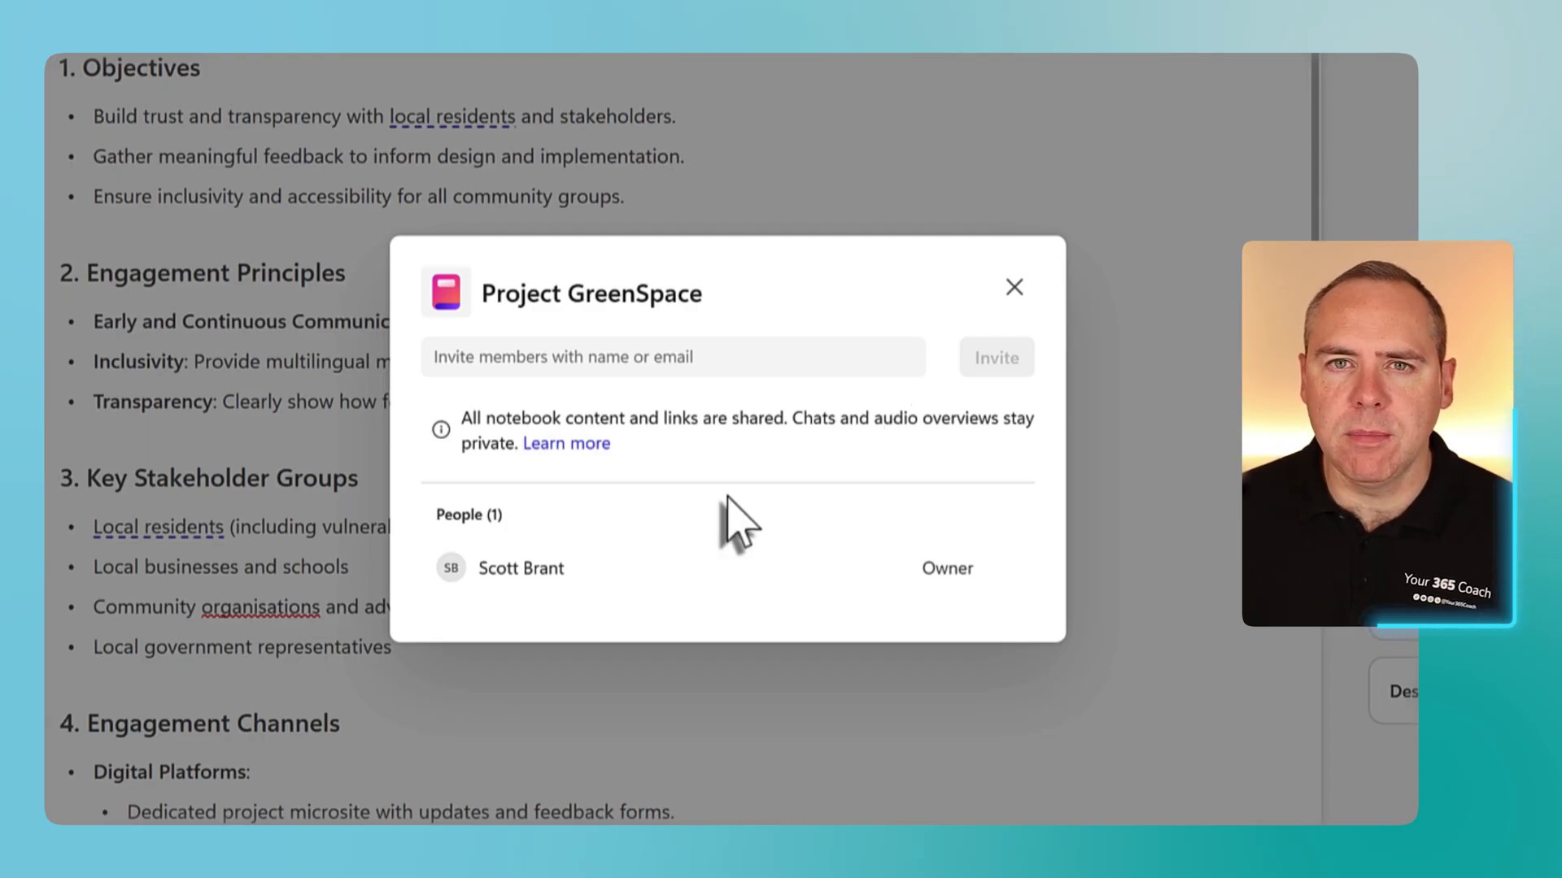
left_click(638, 372)
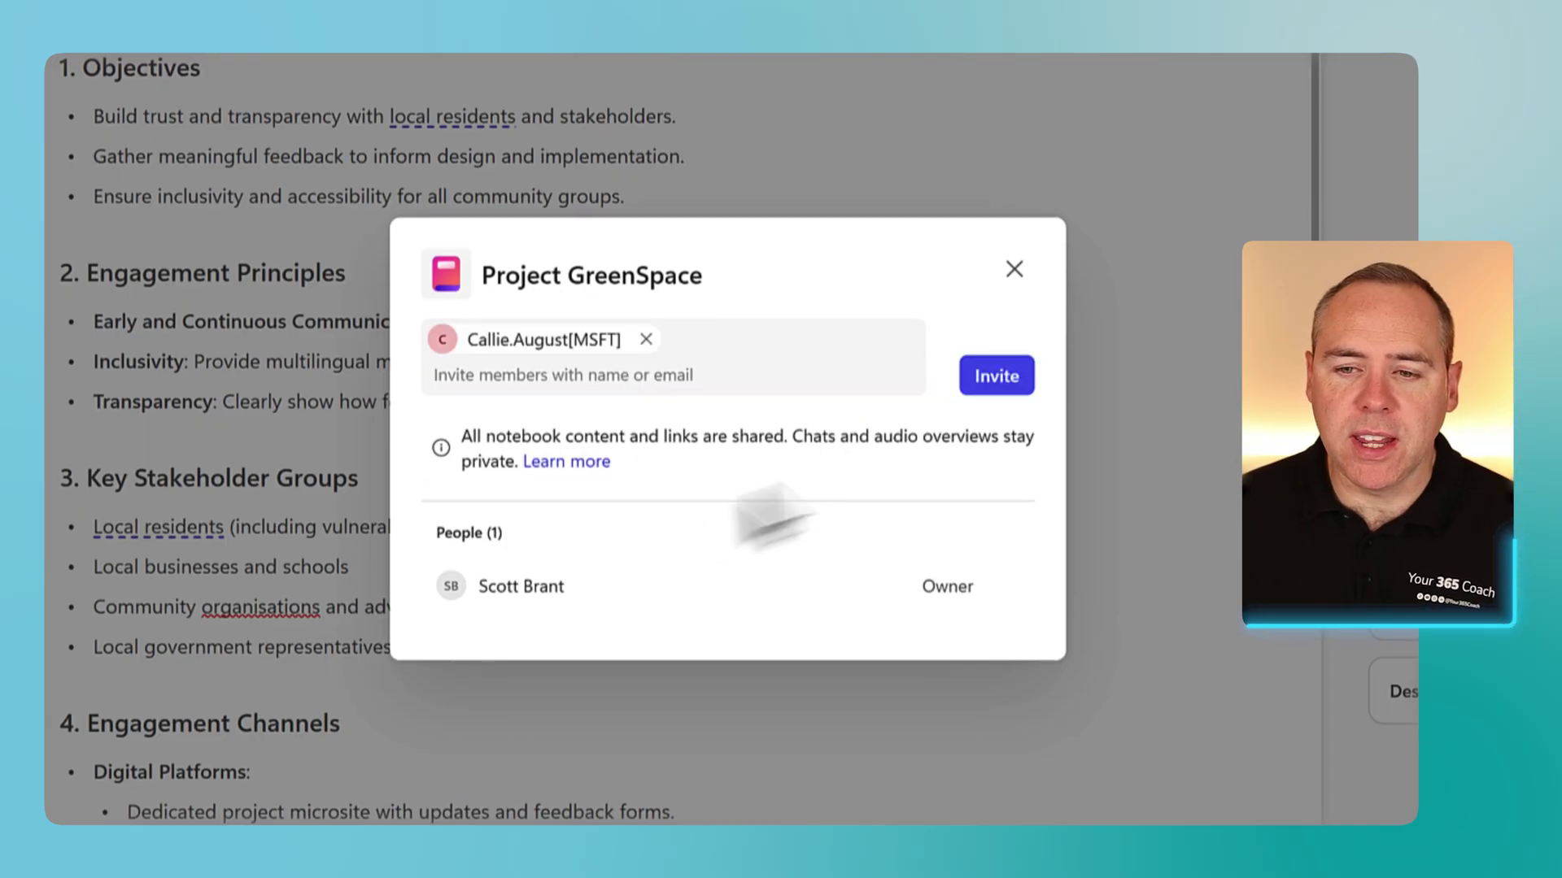
left_click(1012, 379)
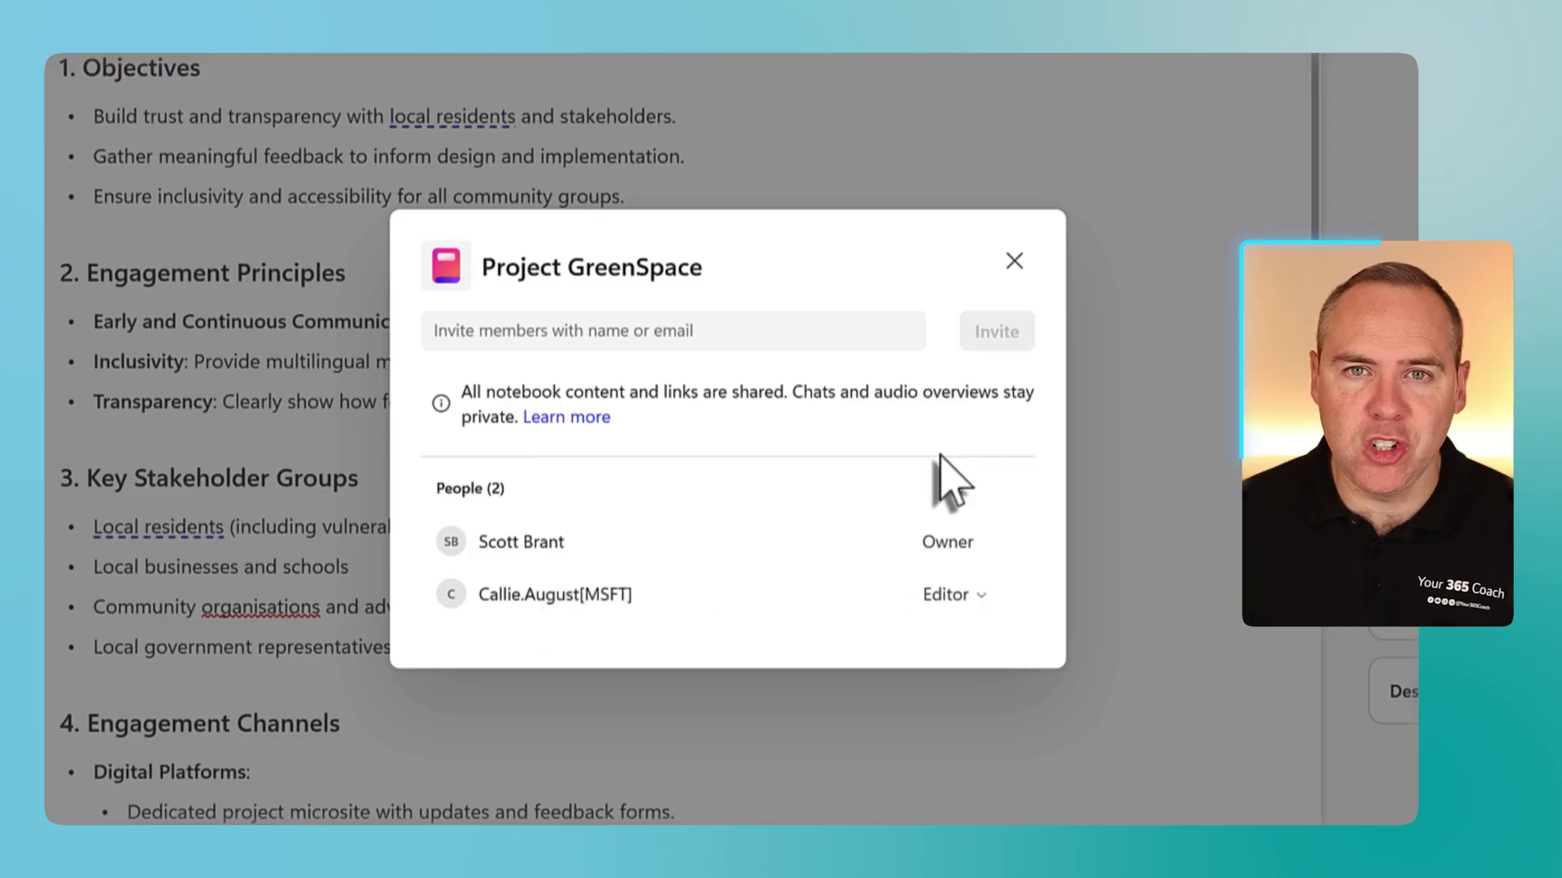
Step: Remove the invited editor from the notebook, leaving only the owner, and close sharing settings
left_click(966, 600)
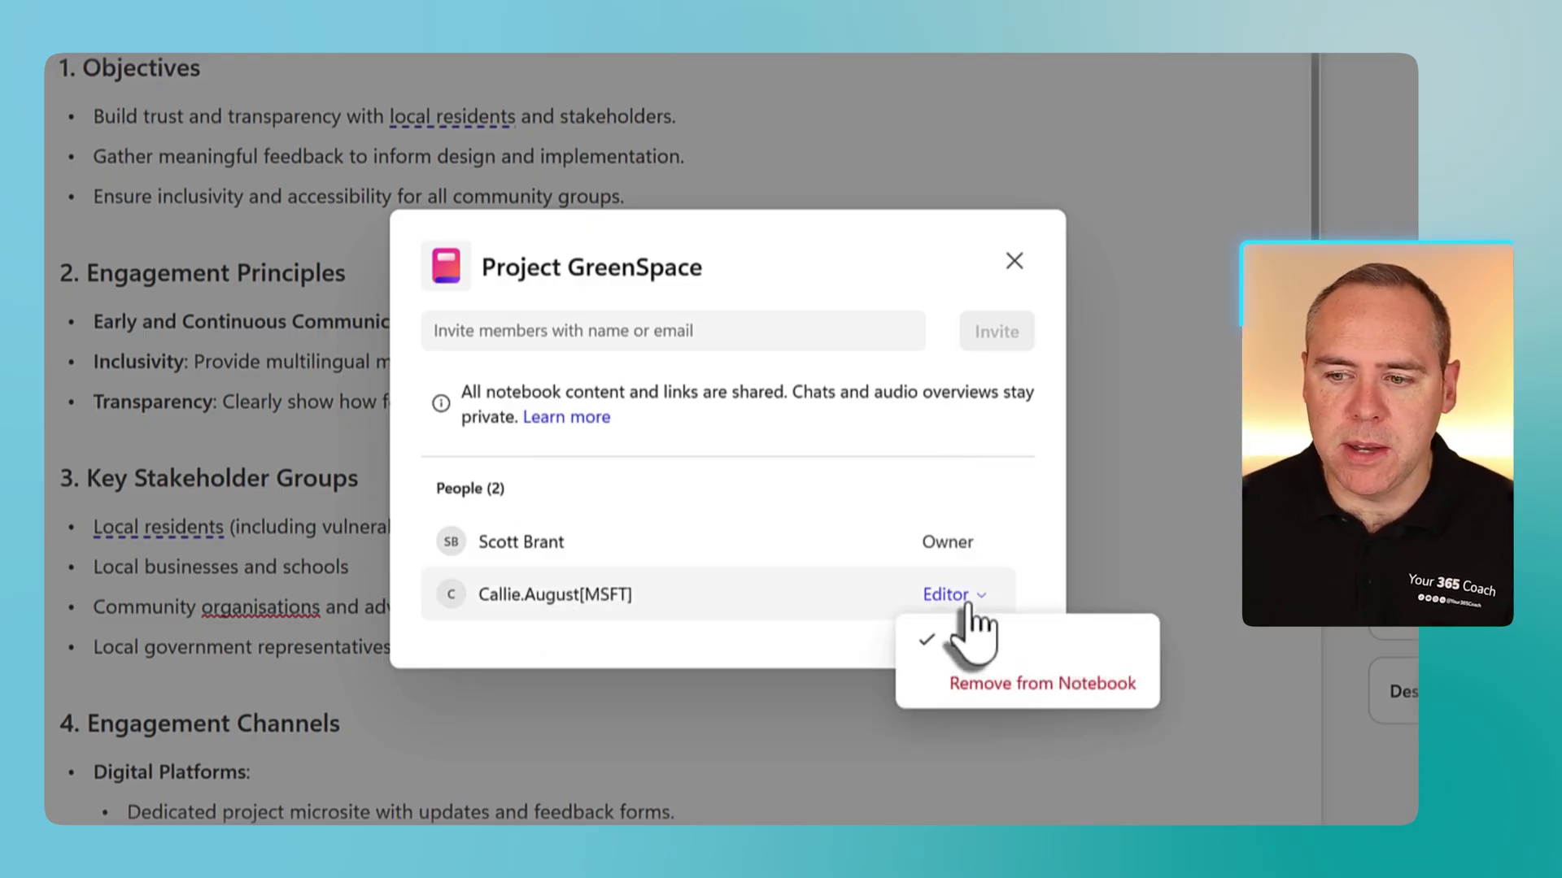
left_click(984, 692)
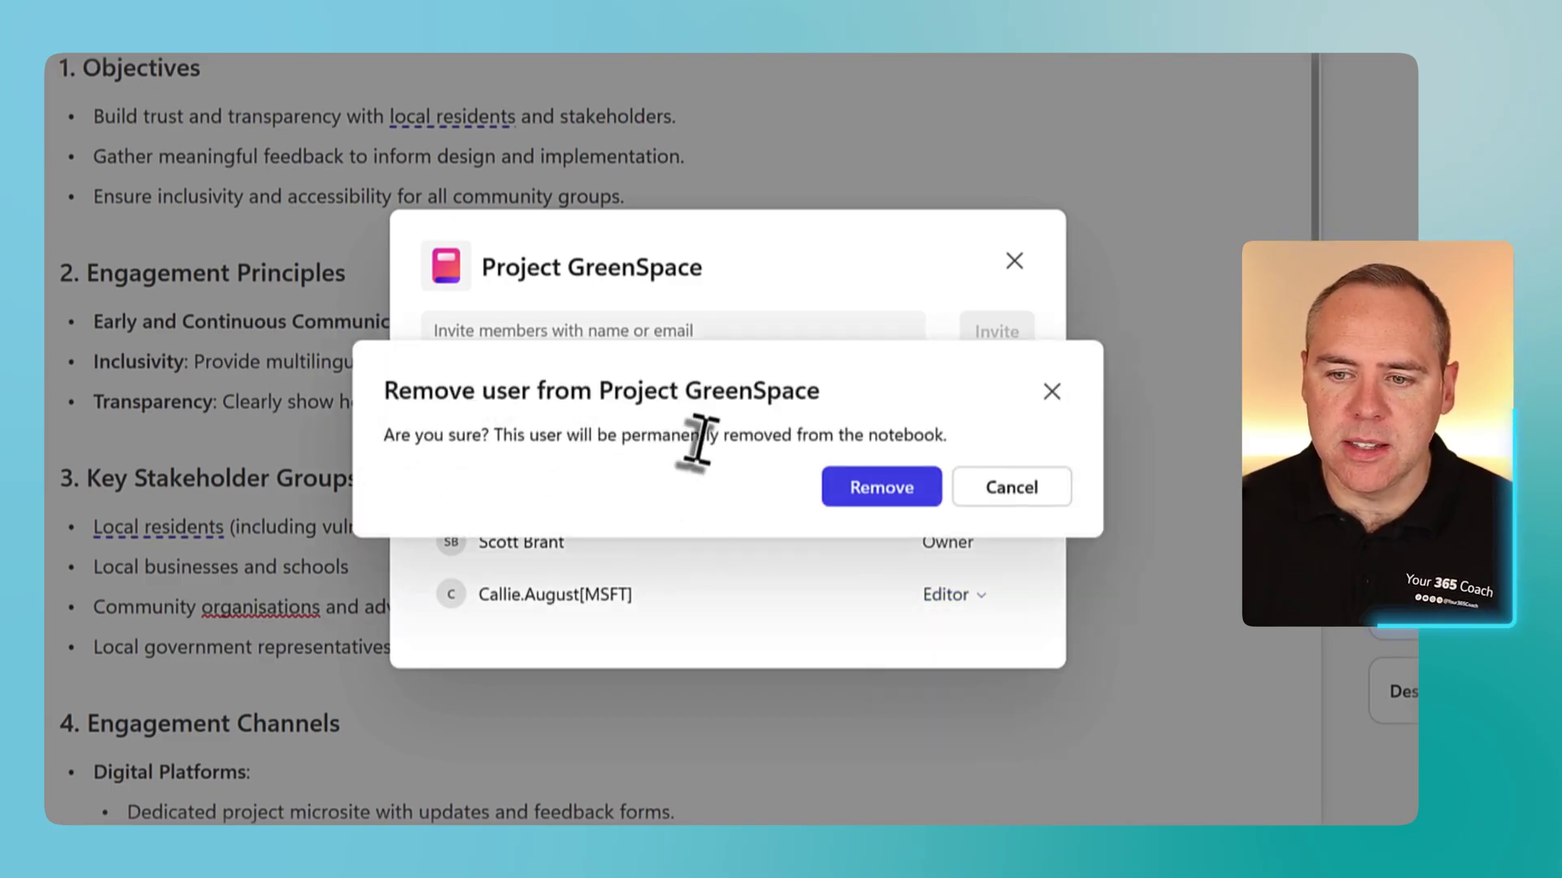
left_click(864, 508)
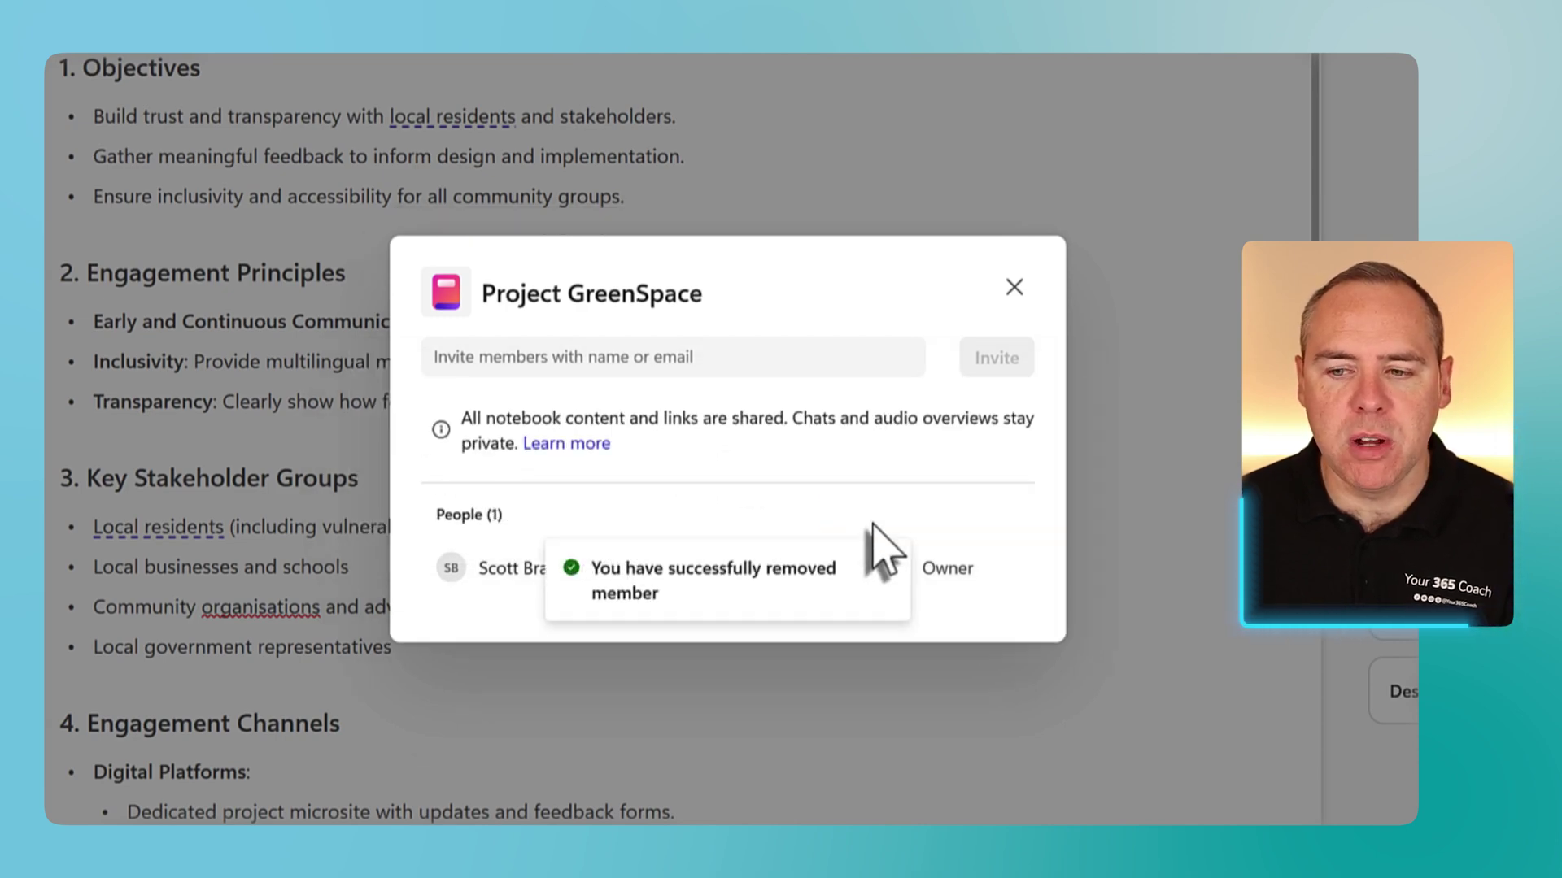
left_click(1014, 287)
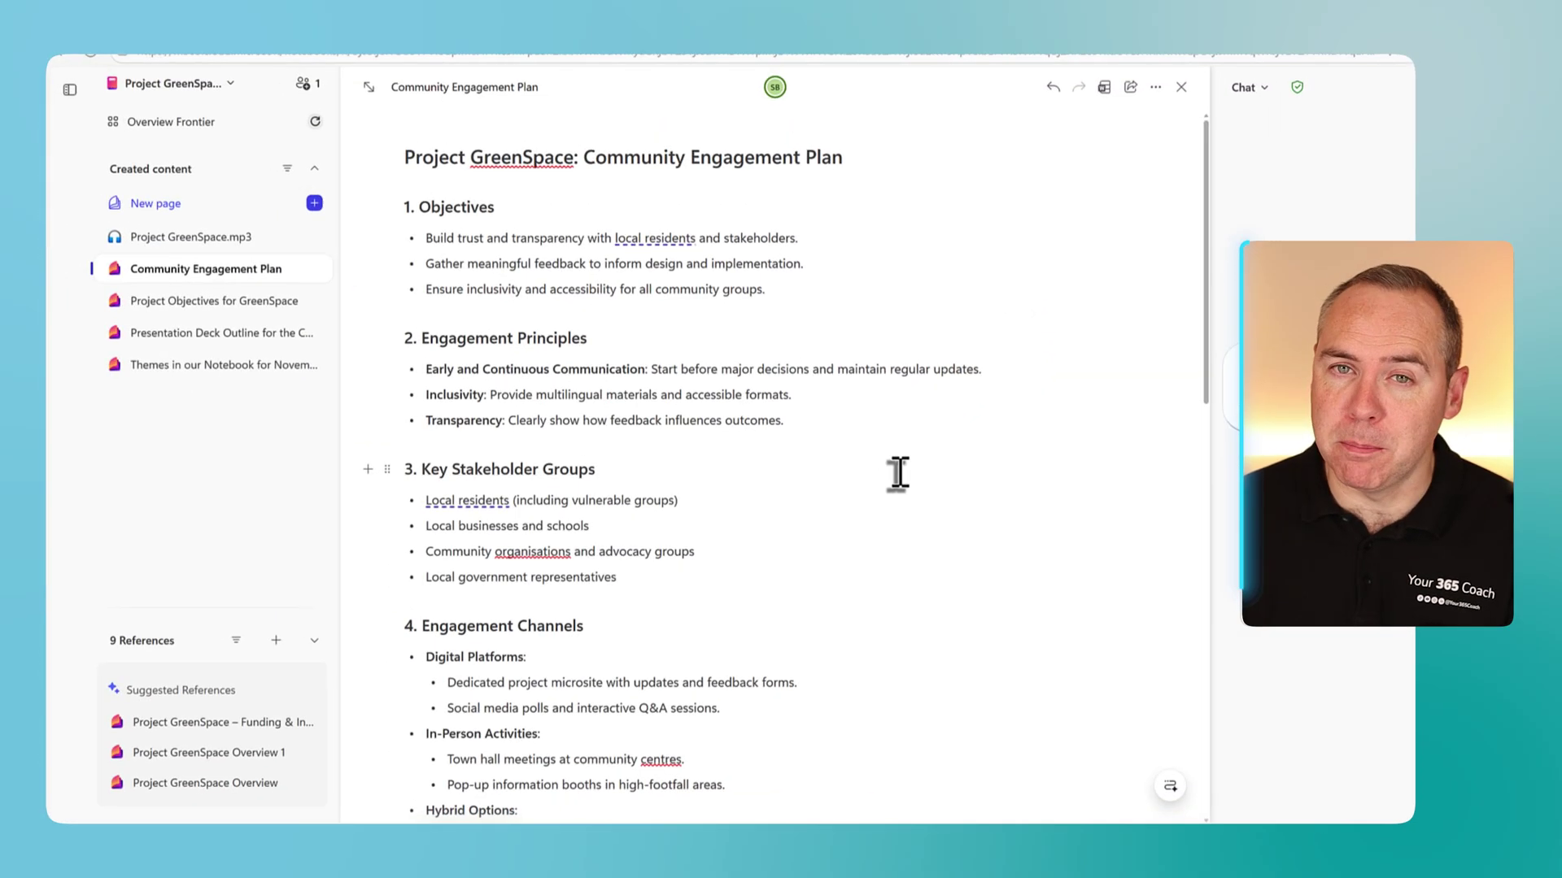